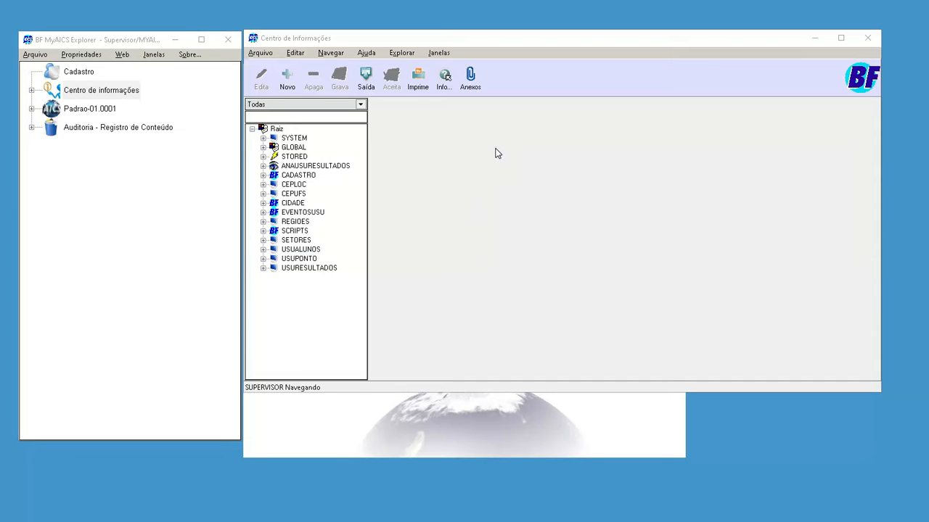
- Open the ANAUSURESULTADOS view for editing and show the information sources in its view expressions
{"action": "left_click", "coordinate": [464, 136]}
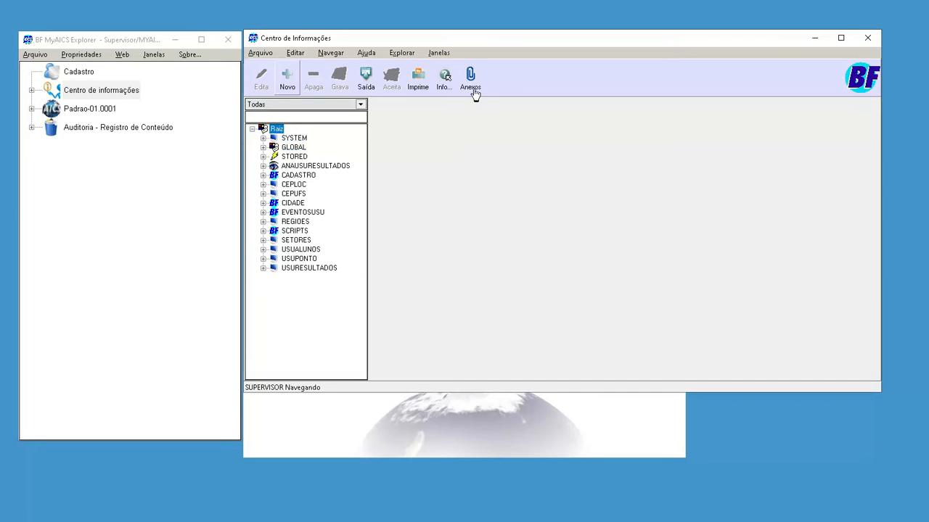
{"action": "left_click", "coordinate": [300, 166]}
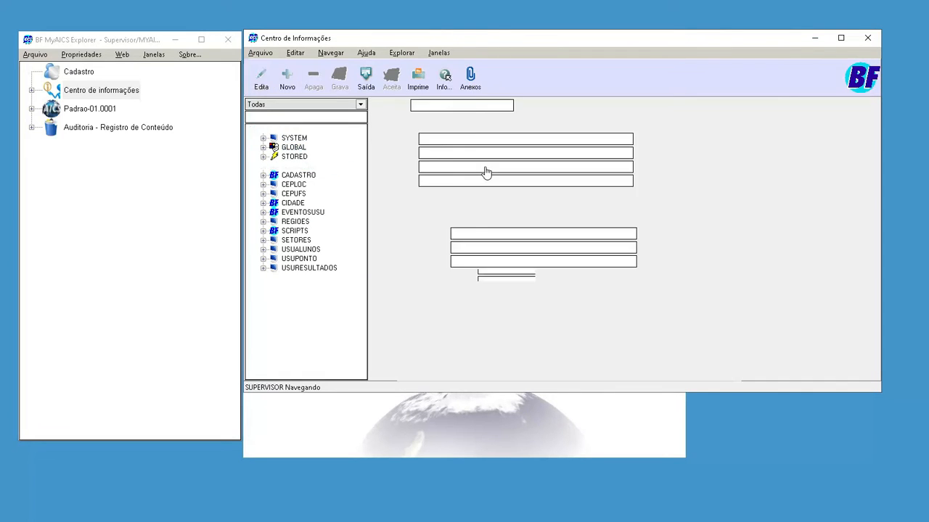
{"action": "left_click", "coordinate": [261, 80]}
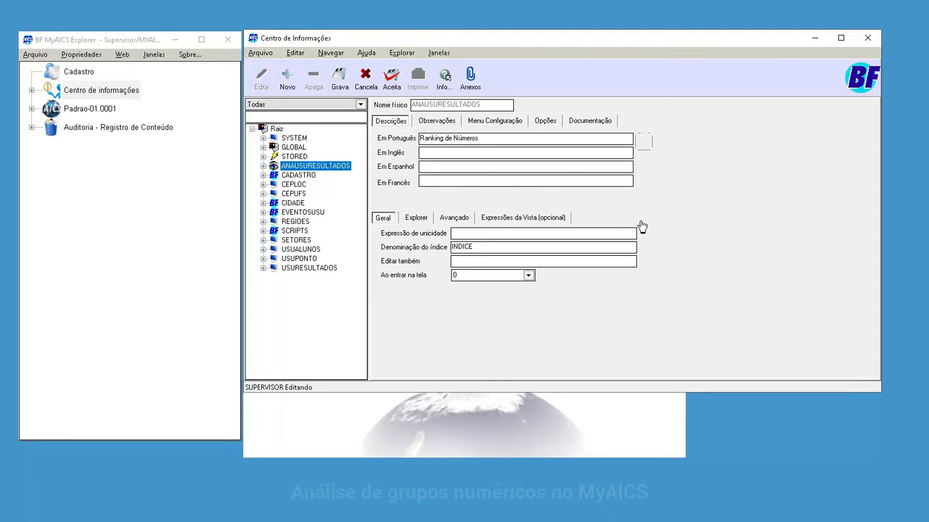
{"action": "left_click", "coordinate": [454, 218]}
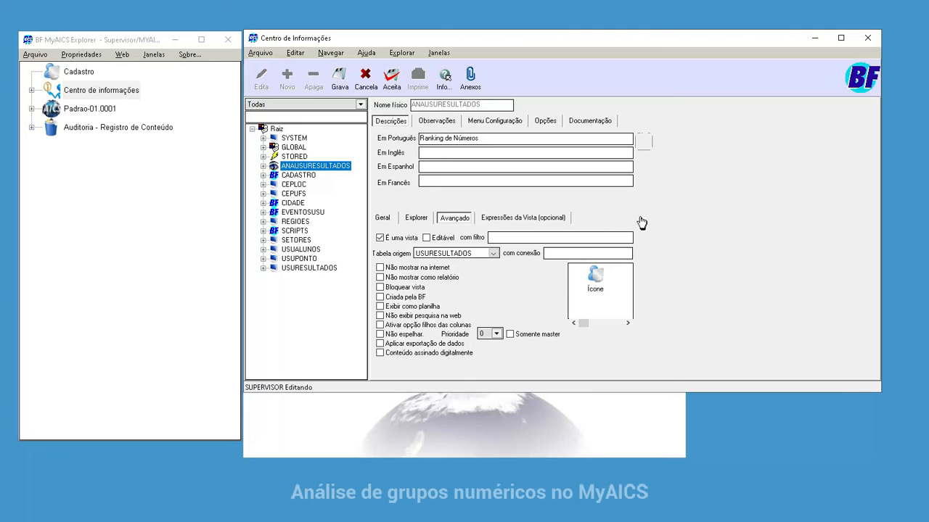
{"action": "left_click", "coordinate": [417, 218]}
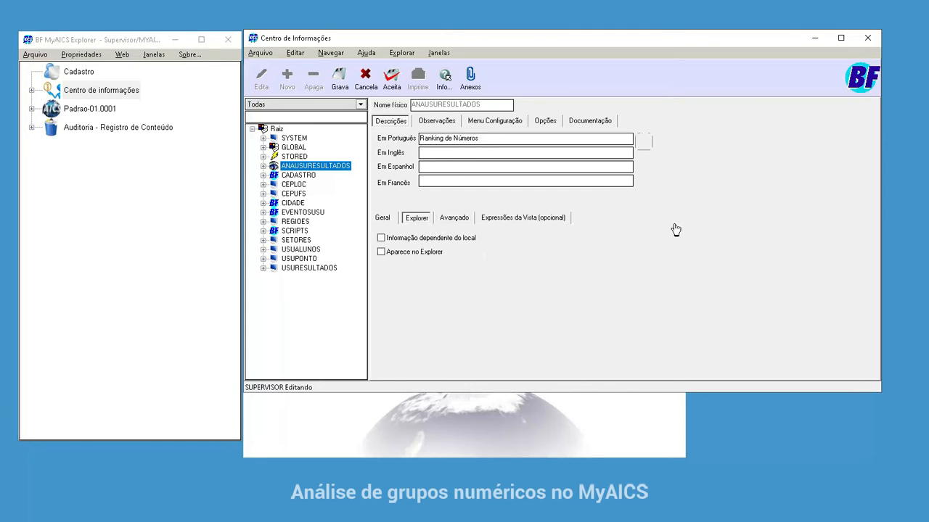
{"action": "left_click", "coordinate": [501, 218]}
{"action": "left_click", "coordinate": [447, 233]}
{"action": "left_click", "coordinate": [448, 269]}
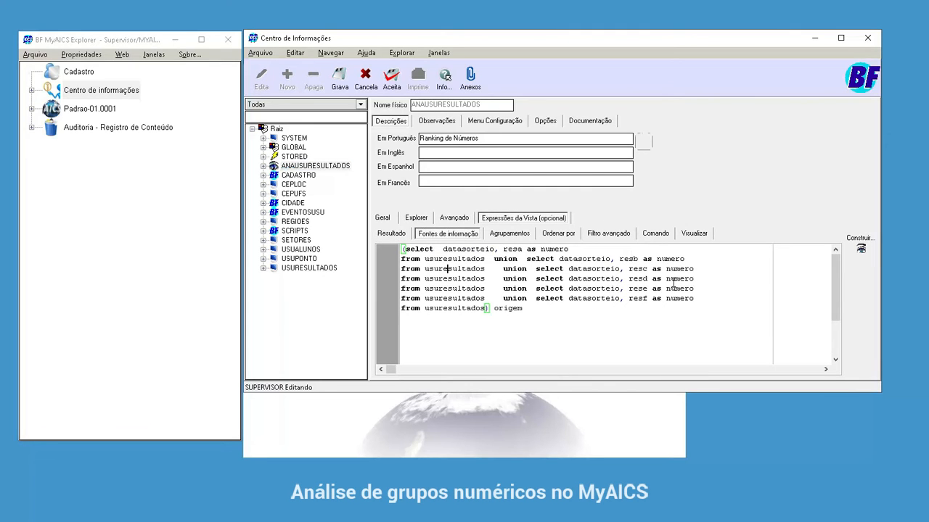
- Copy the union query on usuresultados without its enclosing parentheses and origem alias, and leave ANAUSURESULTADOS without saving
{"action": "key", "text": "Up"}
{"action": "key", "text": "Up"}
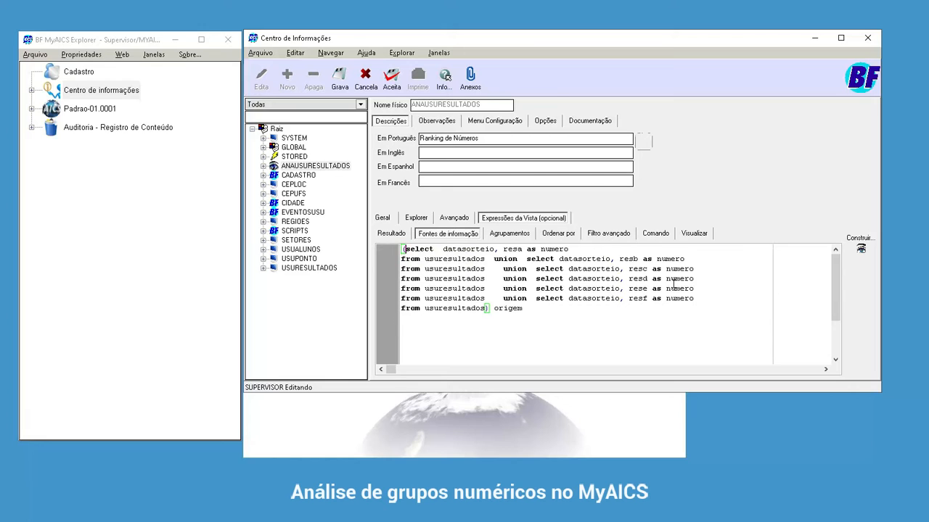
{"action": "key", "text": "shift+Down"}
{"action": "key", "text": "shift+Down"}
{"action": "key", "text": "shift+Down"}
{"action": "key", "text": "shift+Down"}
{"action": "key", "text": "shift+Down"}
{"action": "key", "text": "shift+Down"}
{"action": "key", "text": "shift+End"}
{"action": "key", "text": "ctrl+shift+Left"}
{"action": "key", "text": "shift+Left"}
{"action": "key", "text": "ctrl+c"}
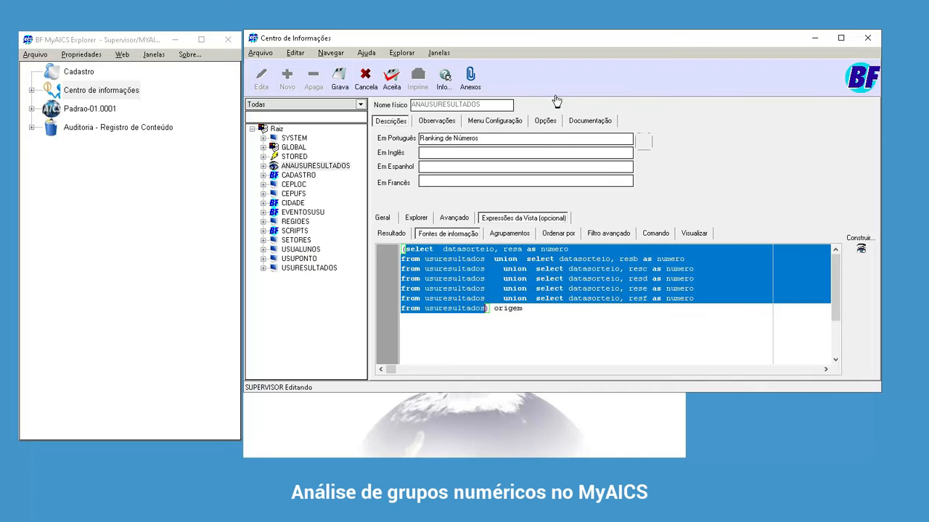
{"action": "key", "text": "Escape"}
{"action": "key", "text": "Escape"}
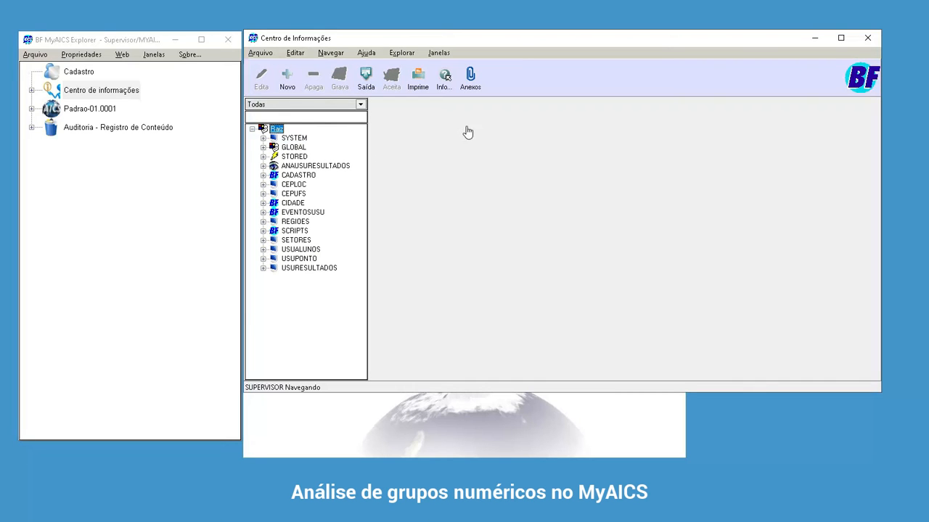
- Create a new information entry with the physical name VISTANRS and the Portuguese description "Nrs dos sorteios"
{"action": "key", "text": "Insert"}
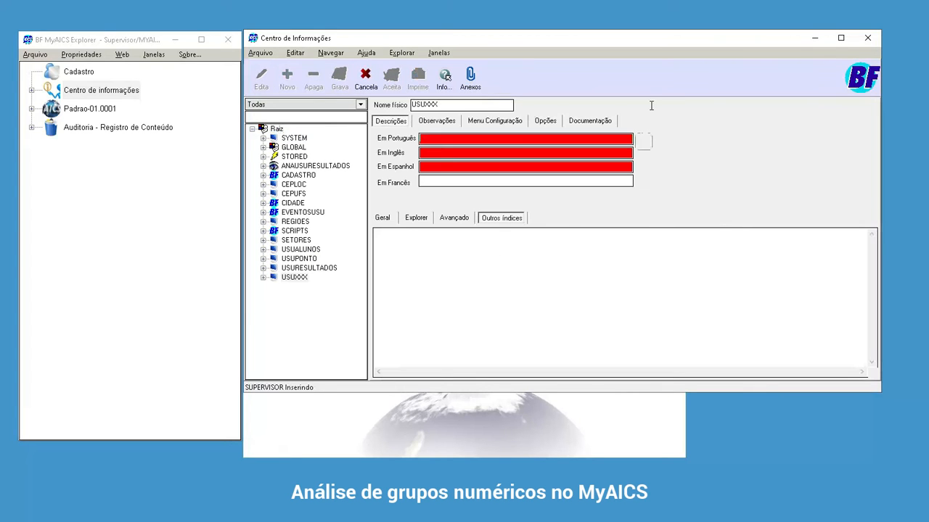
{"action": "type", "text": "VISTANRS"}
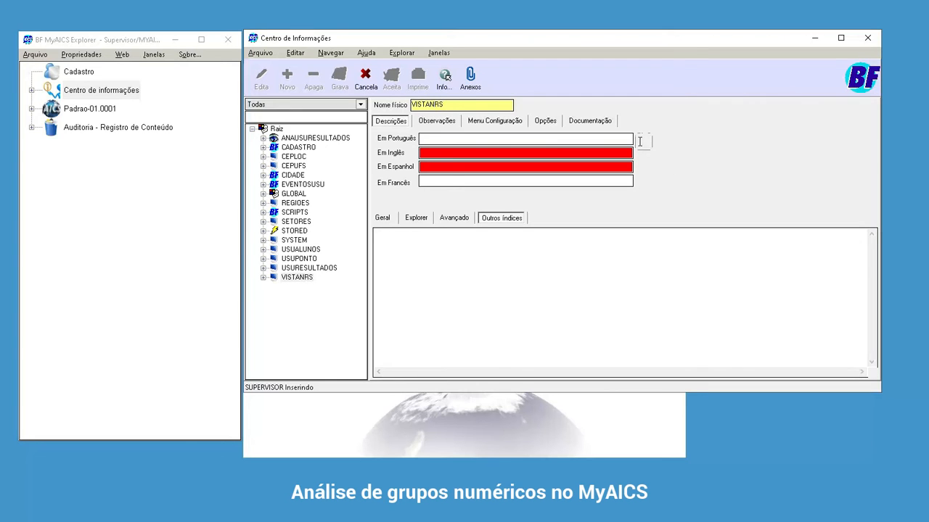
{"action": "key", "text": "Tab"}
{"action": "type", "text": "N"}
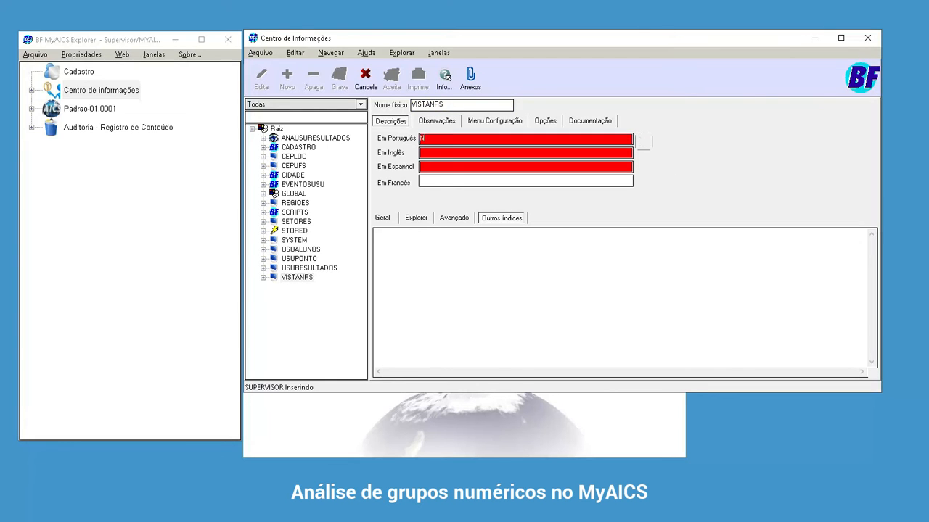
{"action": "type", "text": "rs dos sorteios"}
- Enter "Nrs bdos sorteios" as the observation text of VISTANRS
{"action": "key", "text": "ctrl+Tab"}
{"action": "type", "text": "Nrs bdos sorteios"}
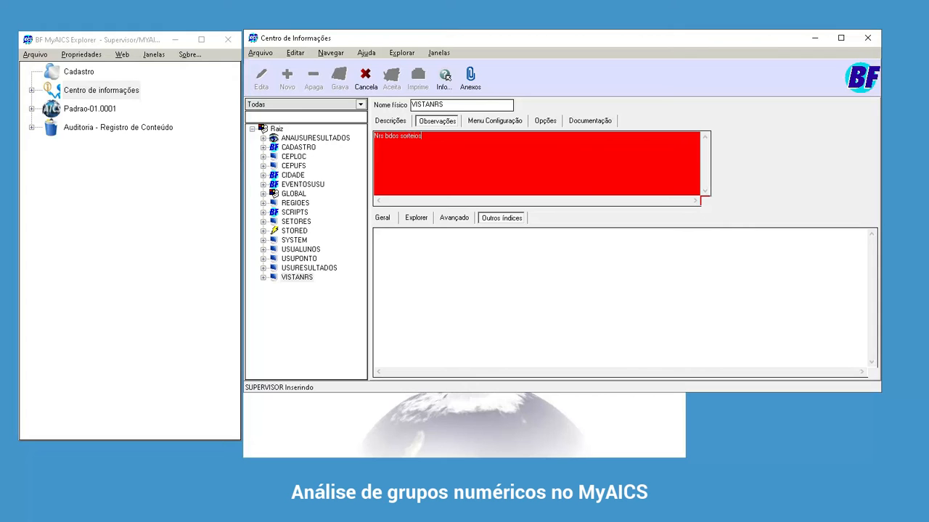
- Mark VISTANRS as a view and paste the copied union query into its information sources
{"action": "left_click", "coordinate": [454, 217]}
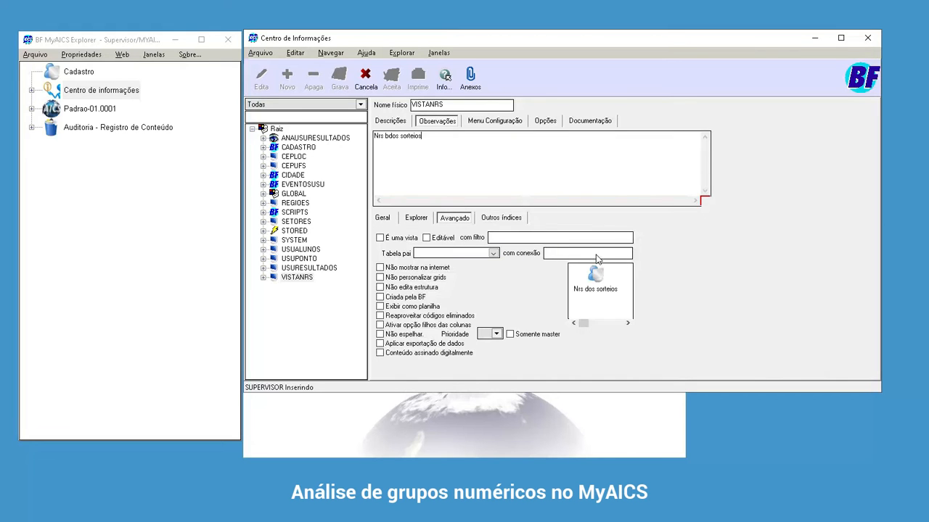
{"action": "left_click", "coordinate": [401, 238]}
{"action": "left_click", "coordinate": [523, 217]}
{"action": "left_click", "coordinate": [448, 233]}
{"action": "left_click", "coordinate": [433, 250]}
{"action": "key", "text": "ctrl+v"}
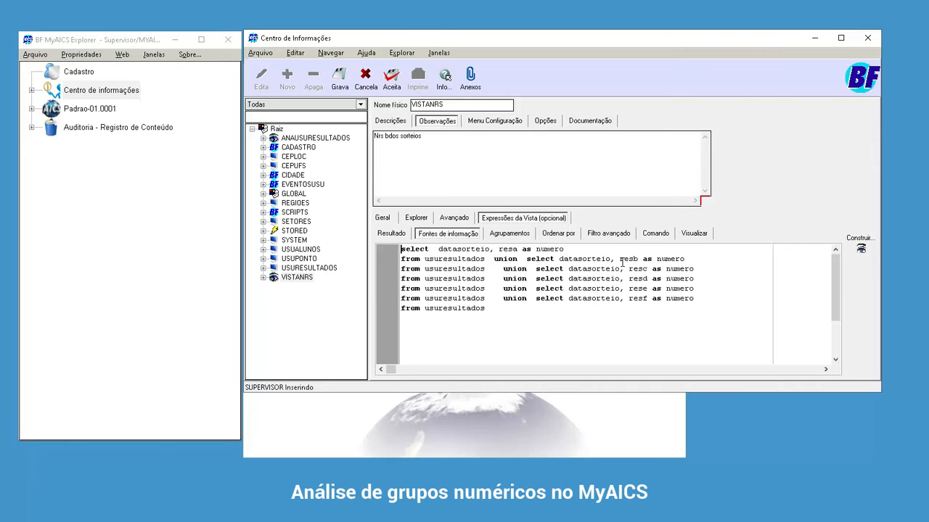
- Remove the leading select from the sources and move "datasorteio, resa as numero" to the view's result expression
{"action": "key", "text": "ctrl+shift+Right"}
{"action": "key", "text": "Delete"}
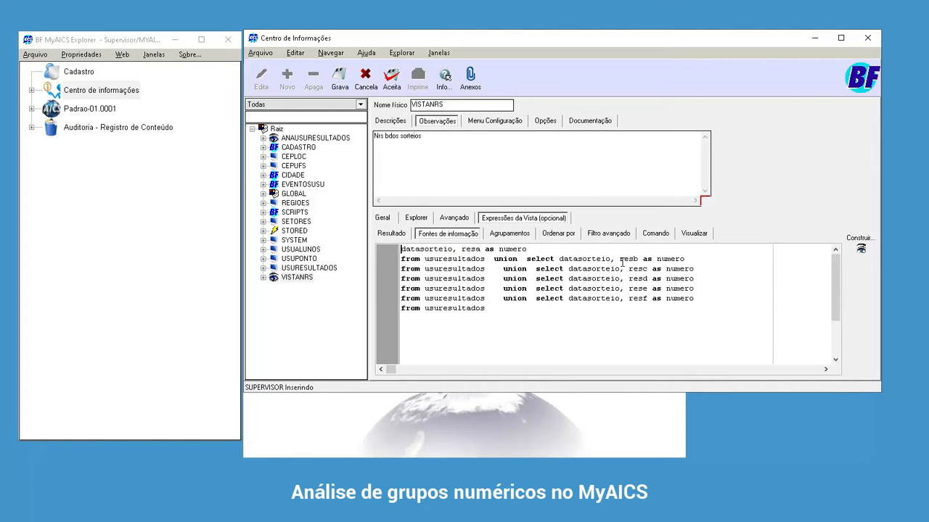
{"action": "key", "text": "shift+End"}
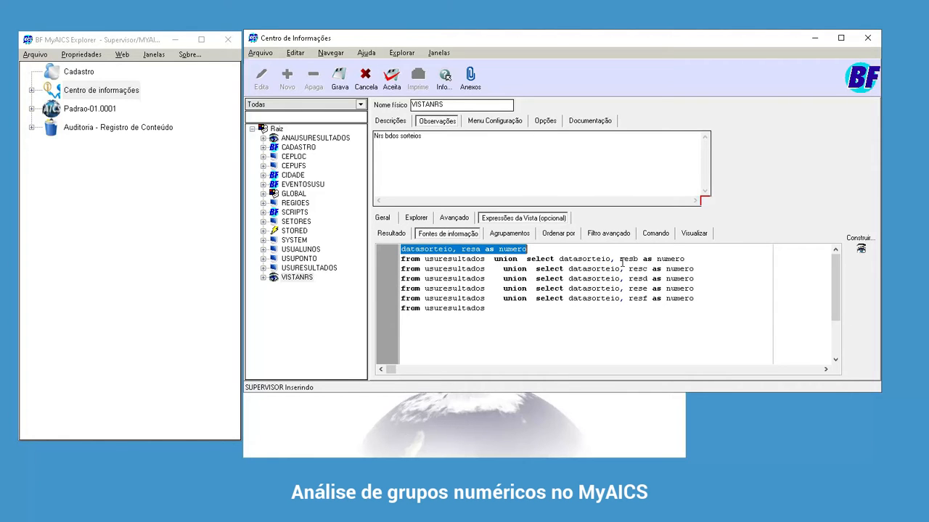
{"action": "key", "text": "ctrl+x"}
{"action": "left_click", "coordinate": [392, 233]}
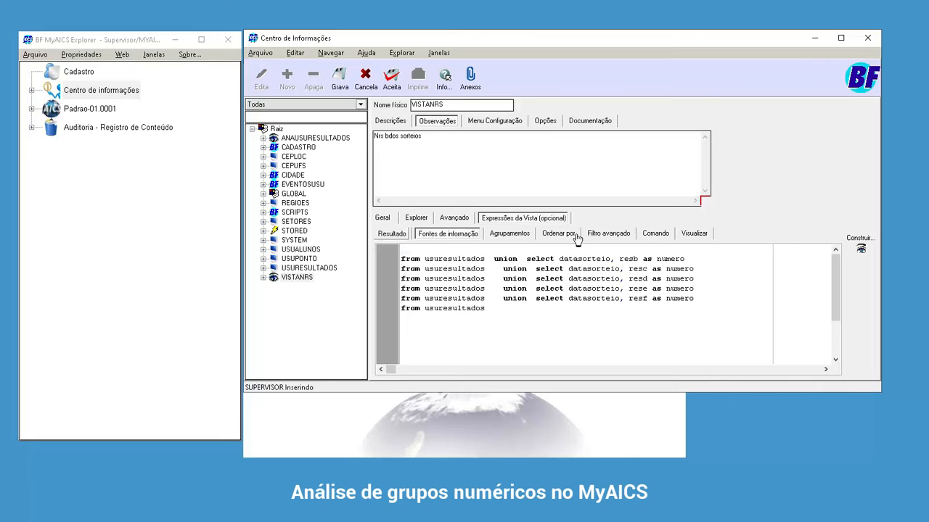
{"action": "key", "text": "ctrl+v"}
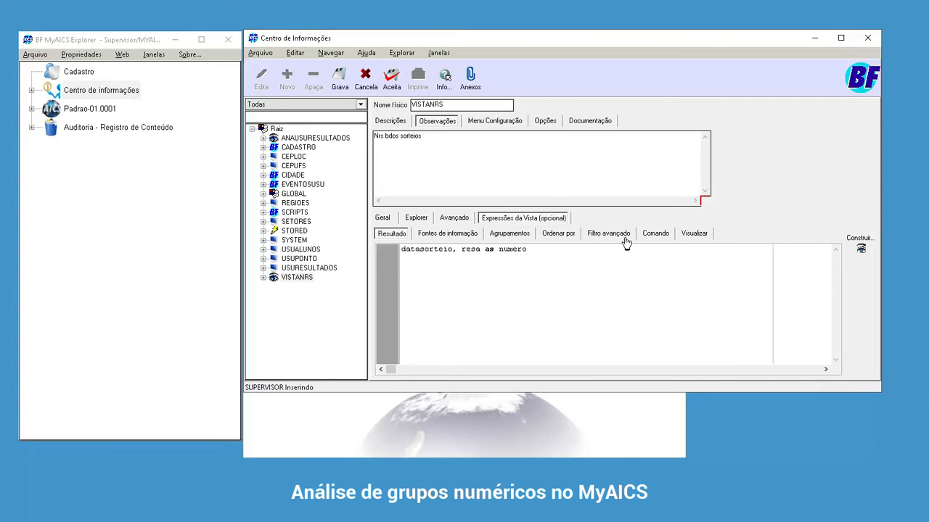
- Delete the blank first line and the first "from" so the information sources begin with usuresultados
{"action": "key", "text": "ctrl+Tab"}
{"action": "key", "text": "shift+Down"}
{"action": "key", "text": "ctrl+shift+Right"}
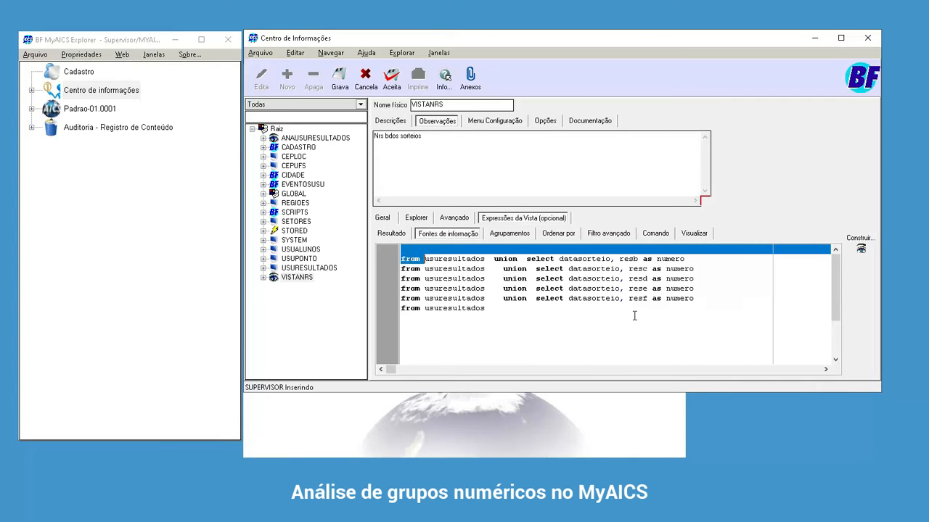
{"action": "key", "text": "Delete"}
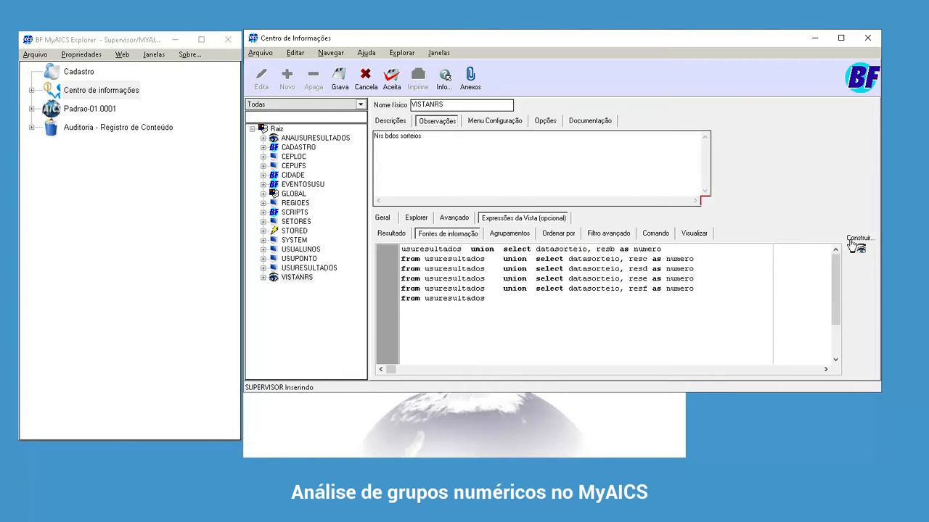
- Build the view with all of its data returned for preview, and save VISTANRS
{"action": "left_click", "coordinate": [874, 242]}
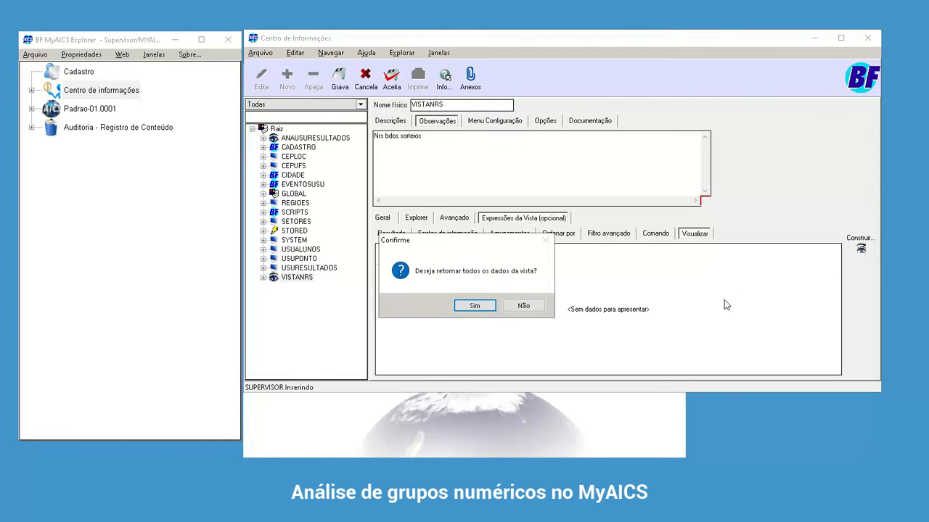
{"action": "key", "text": "Return"}
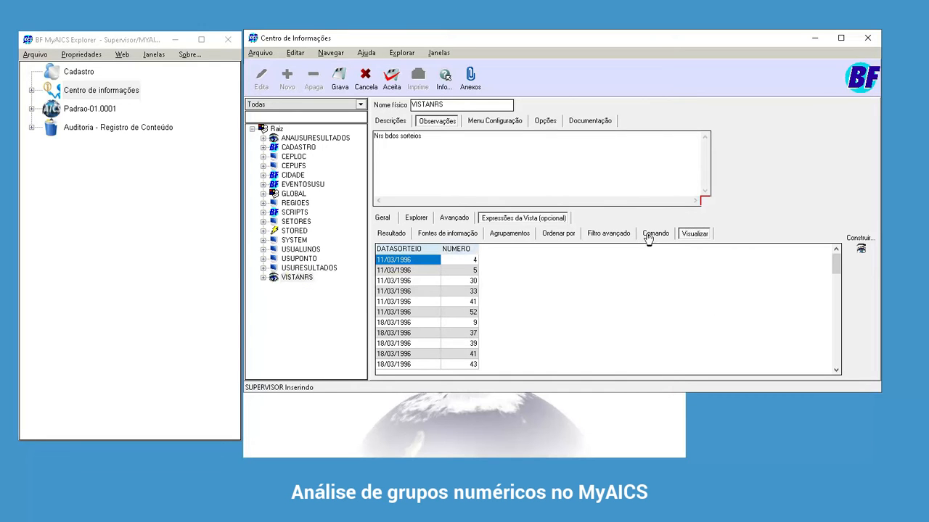
{"action": "key", "text": "ctrl+s"}
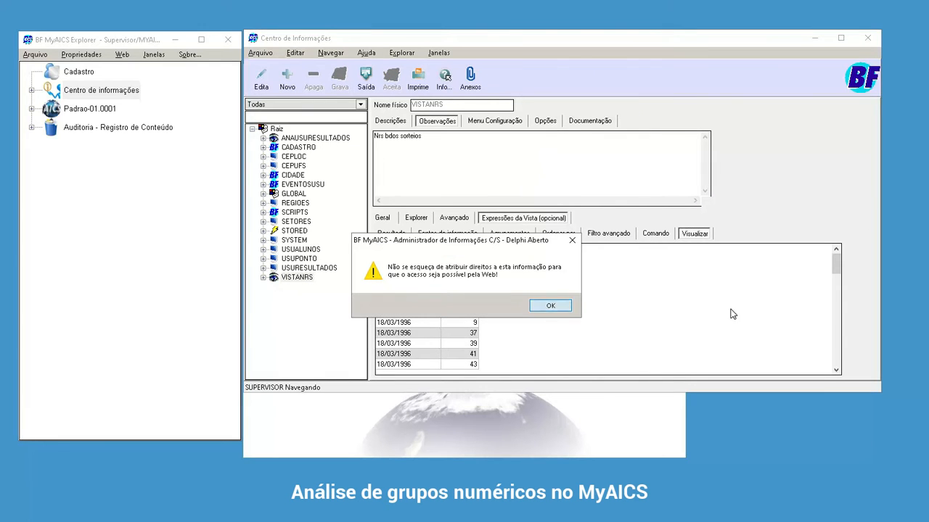
{"action": "key", "text": "Return"}
{"action": "left_click", "coordinate": [504, 306]}
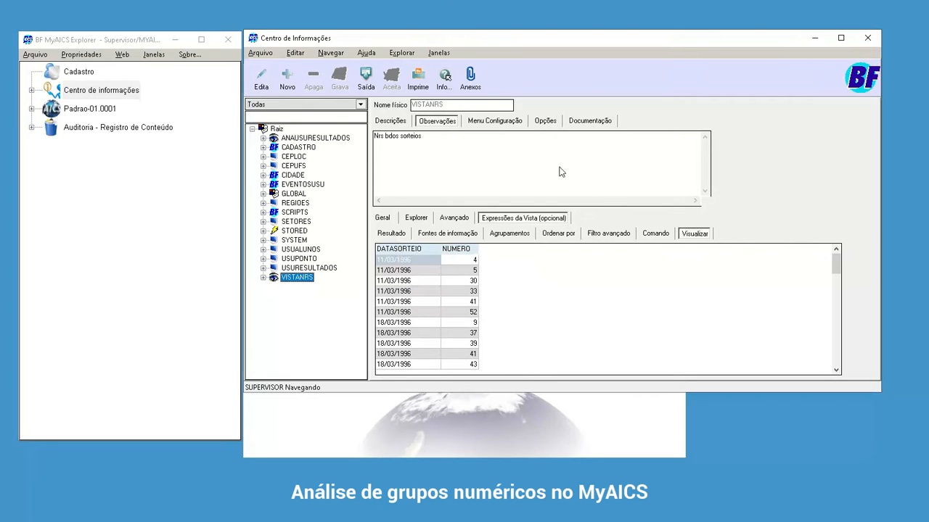
- Update the saved VISTANRS view and display its complete SQL command
{"action": "left_click", "coordinate": [289, 106]}
{"action": "left_click", "coordinate": [288, 115]}
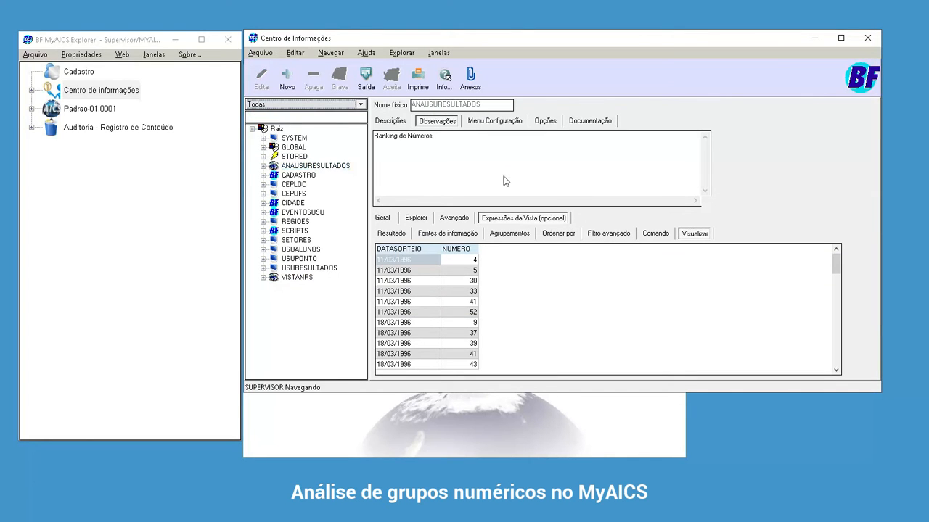
{"action": "left_click", "coordinate": [297, 277]}
{"action": "right_click", "coordinate": [297, 278]}
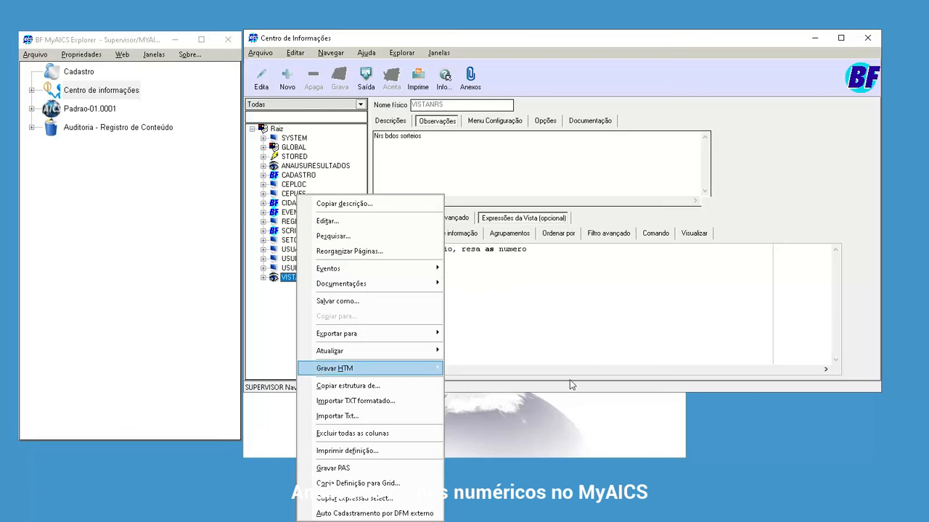
{"action": "mouse_move", "coordinate": [375, 352]}
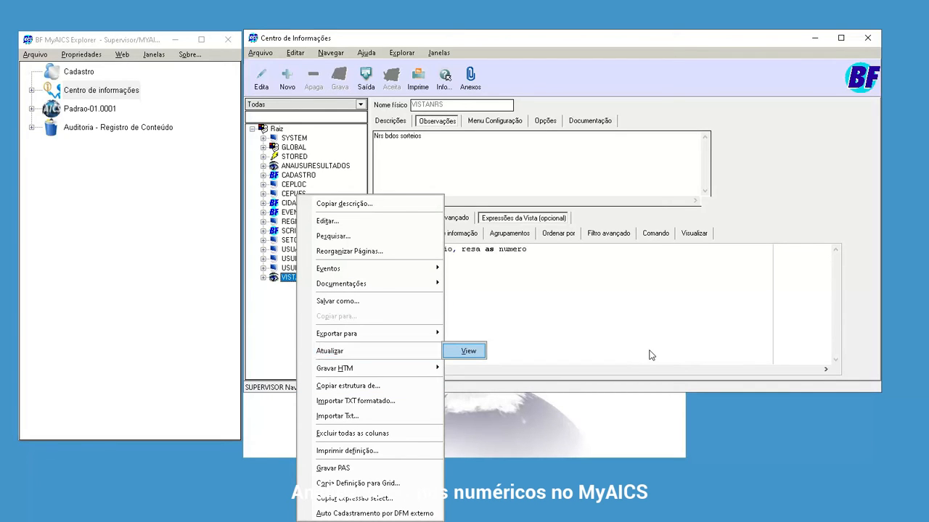
{"action": "left_click", "coordinate": [468, 351]}
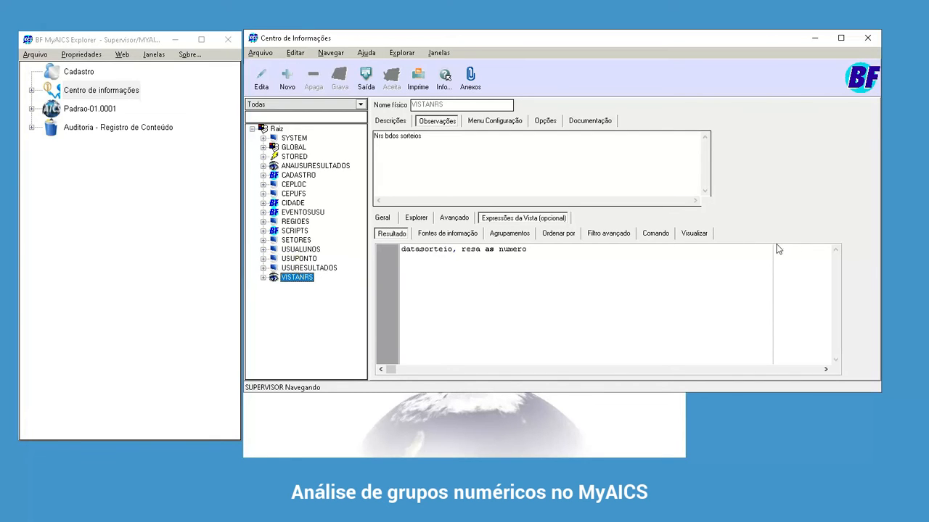
{"action": "left_click", "coordinate": [655, 234]}
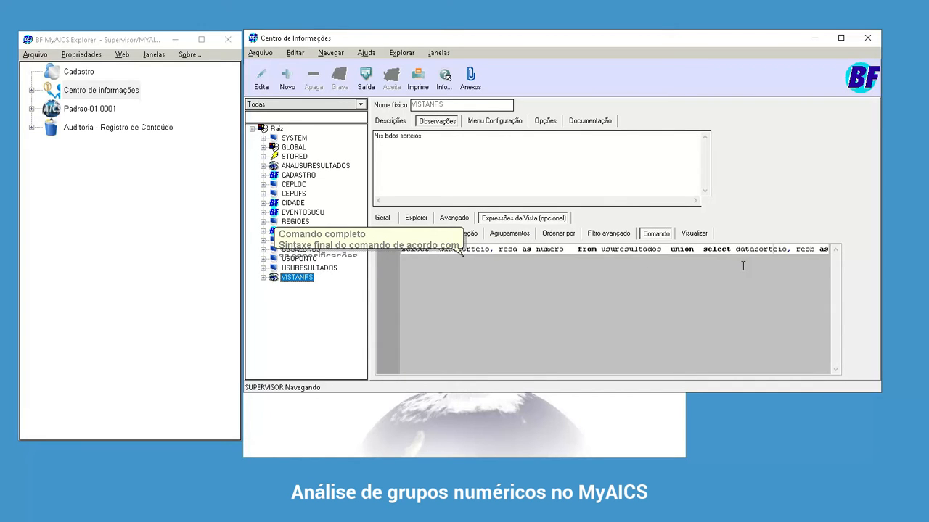
- Create another information entry under the root with the physical name VISTAGRUPOSNRS
{"action": "left_click", "coordinate": [277, 128]}
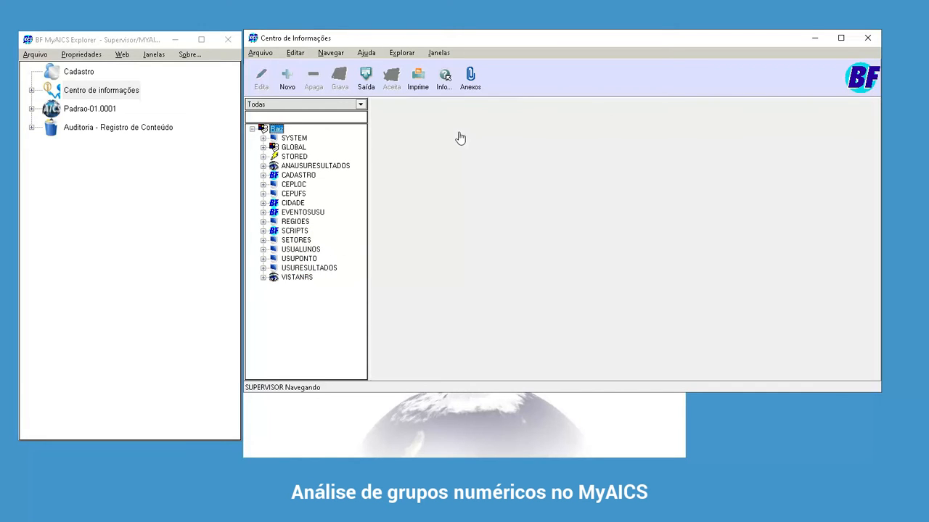
{"action": "left_click", "coordinate": [287, 78]}
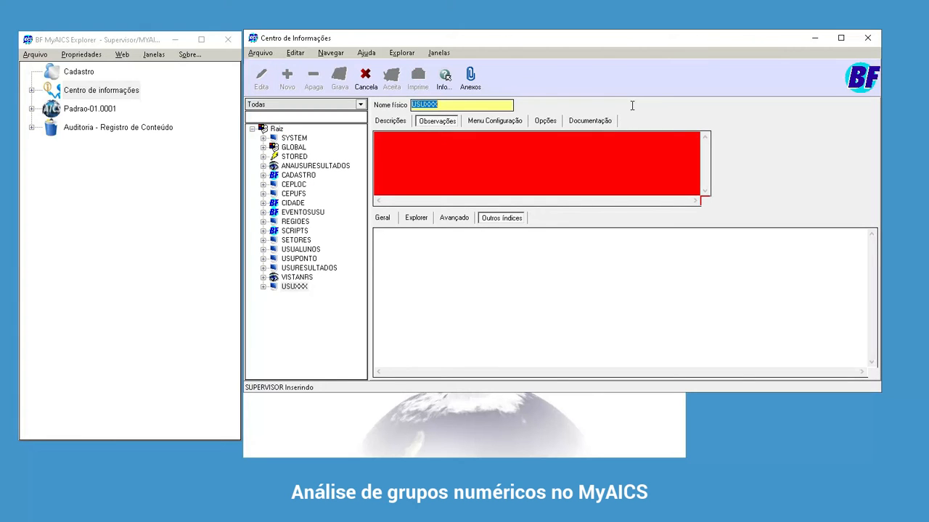
{"action": "type", "text": "VISTA"}
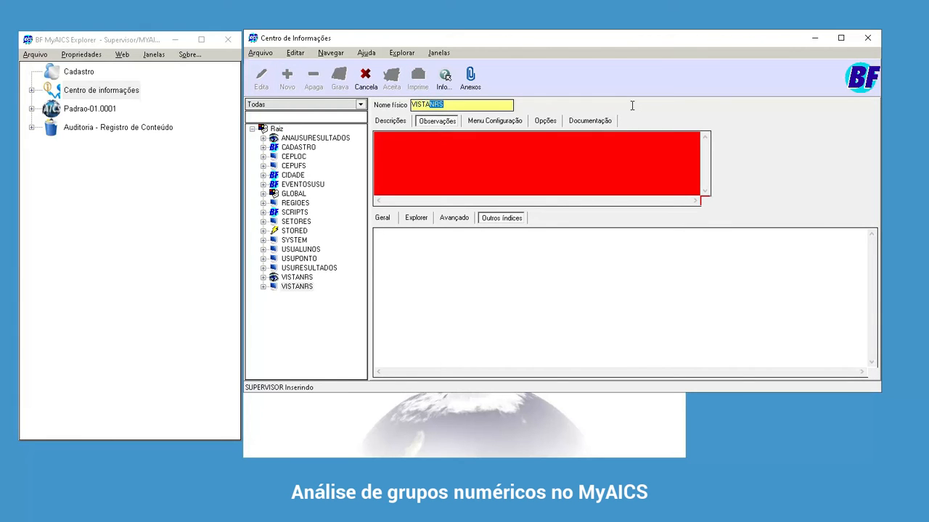
{"action": "type", "text": "GRUPOSNRS"}
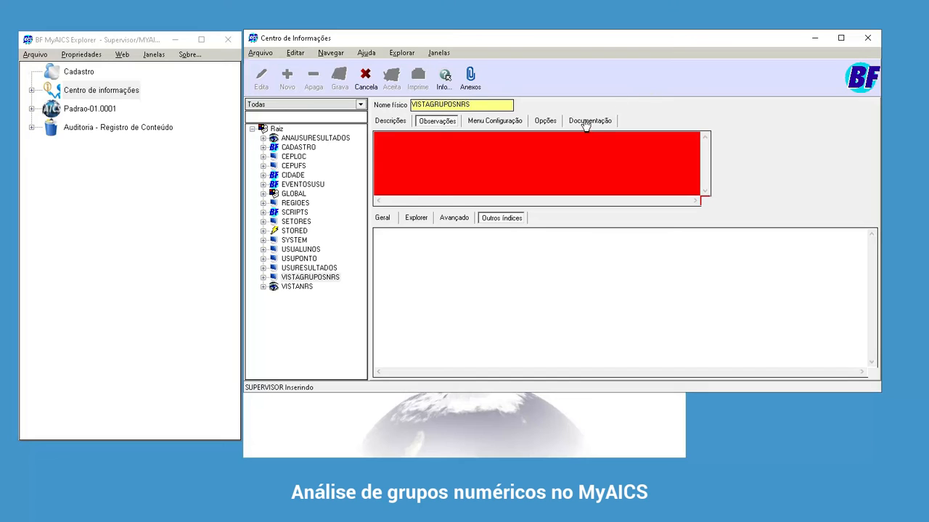
{"action": "key", "text": "Tab"}
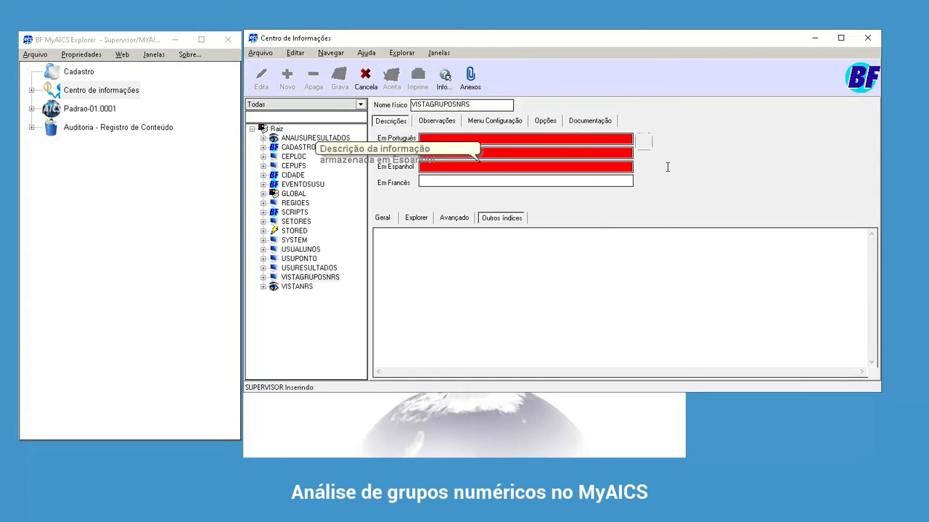
- Set the Portuguese description of VISTAGRUPOSNRS to "Agrupamentos"
{"action": "type", "text": "Nrs dos sorteios"}
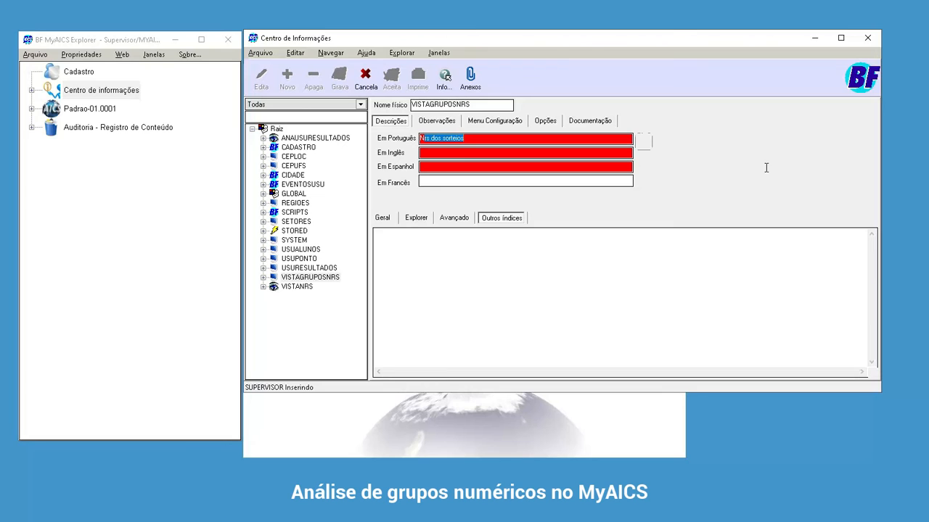
{"action": "key", "text": "End"}
{"action": "type", "text": "Agrupamentos"}
- Enter the observation "Agrupar os nrs por grupos de 10" for VISTAGRUPOSNRS
{"action": "key", "text": "ctrl+Tab"}
{"action": "left_click", "coordinate": [622, 148]}
{"action": "type", "text": "Agrupar os nrs por grupos de 10"}
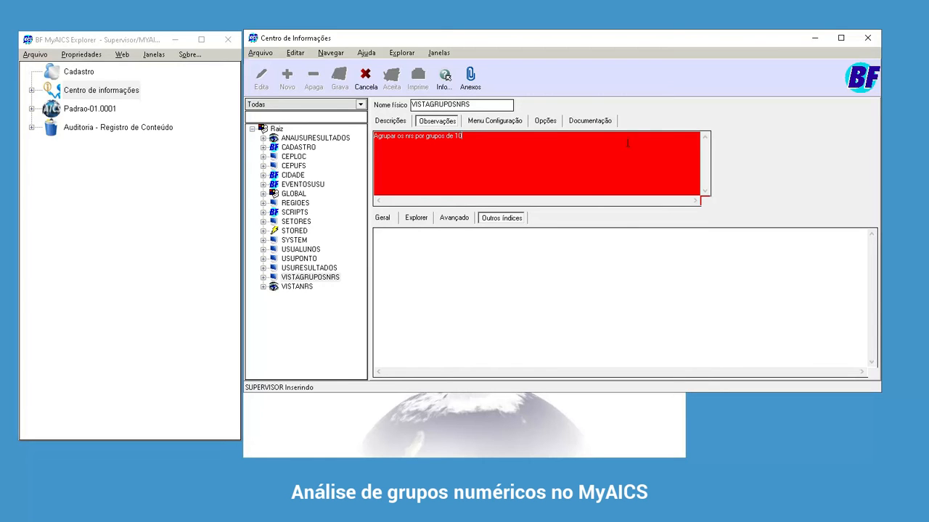
- Mark the VISTAGRUPOSNRS entry as a view in its advanced settings
{"action": "left_click", "coordinate": [392, 122]}
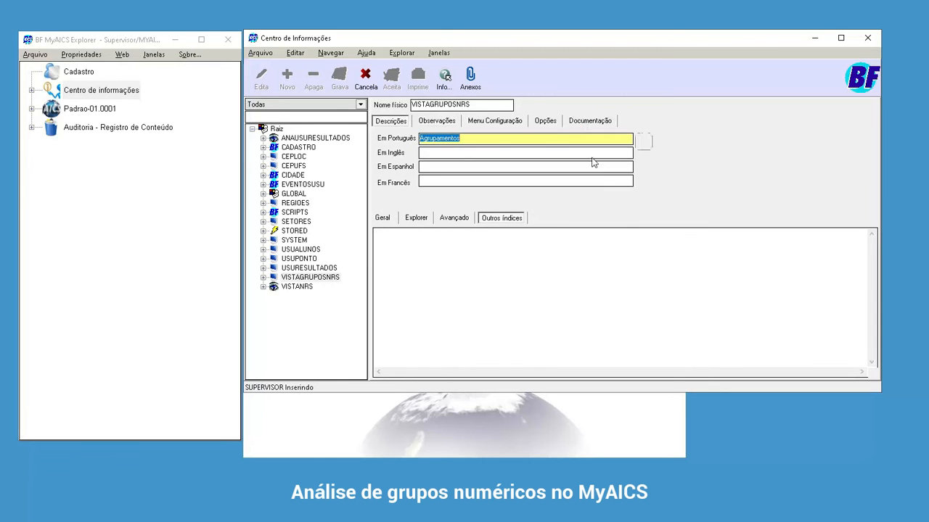
{"action": "left_click", "coordinate": [644, 223]}
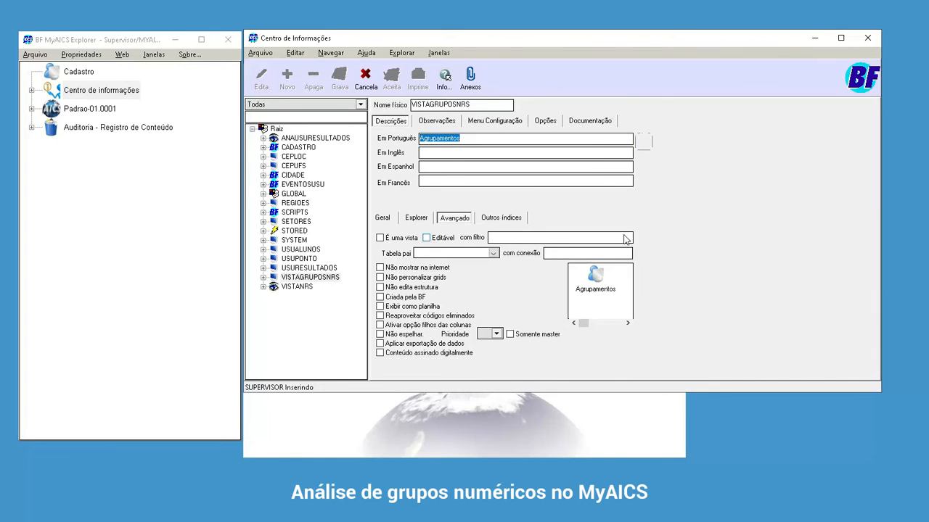
{"action": "left_click", "coordinate": [397, 238]}
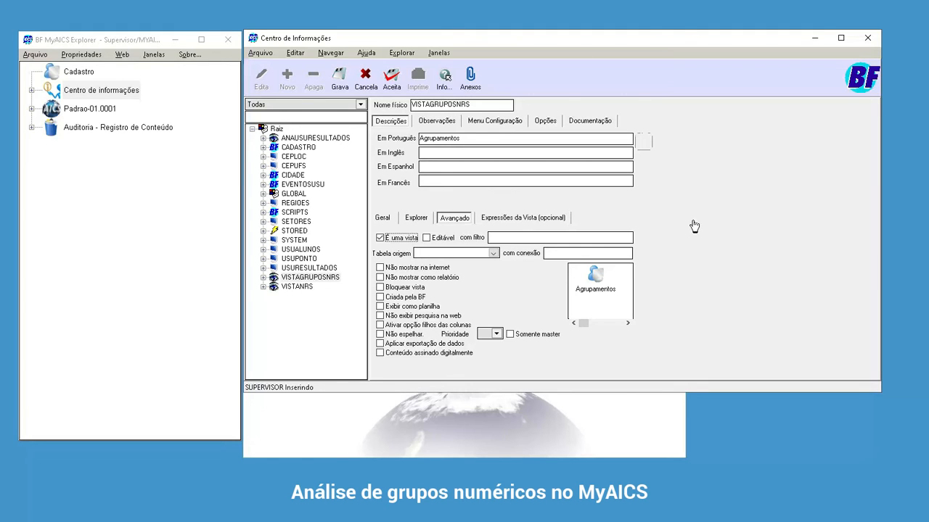
- Enter vistanrs as the information source in the view's expressions
{"action": "left_click", "coordinate": [519, 218]}
{"action": "left_click", "coordinate": [448, 233]}
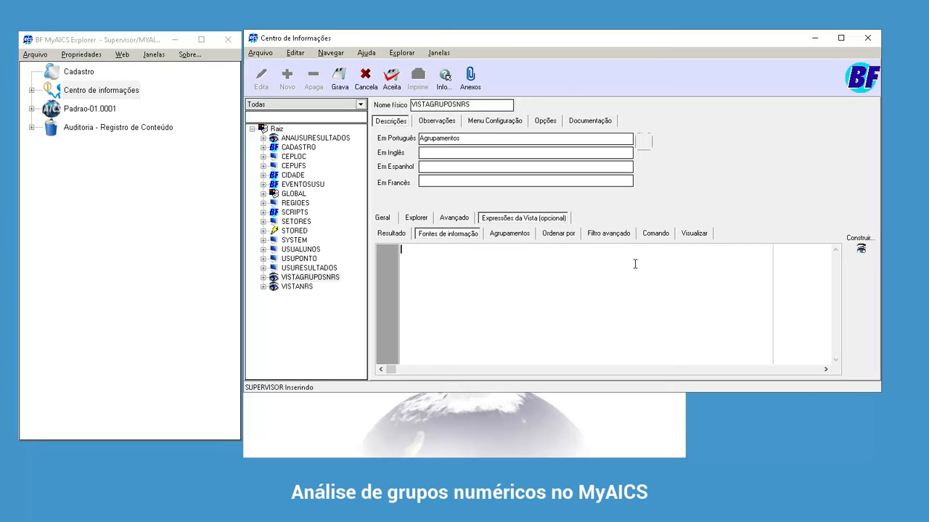
{"action": "type", "text": "vistanrs"}
- Save VISTAGRUPOSNRS without checking the view's validity, and reopen the entry for editing
{"action": "left_click", "coordinate": [392, 234]}
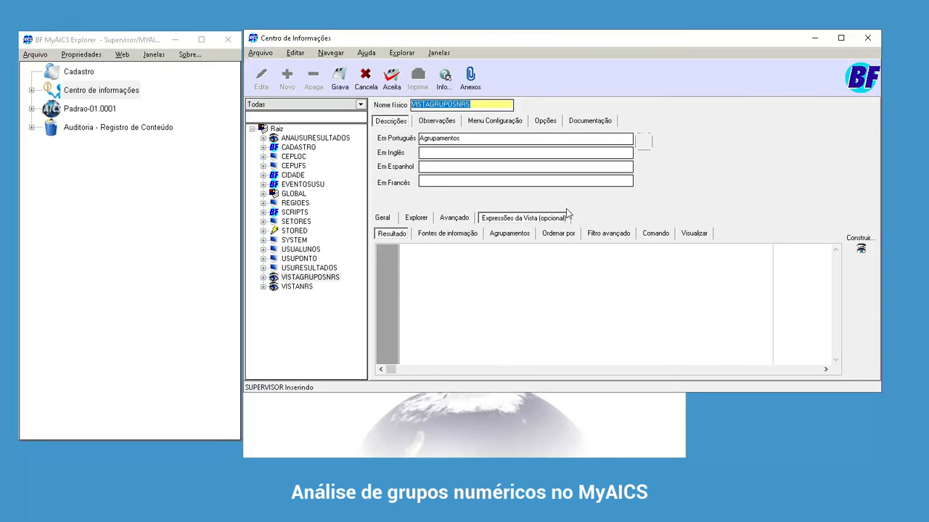
{"action": "key", "text": "Return"}
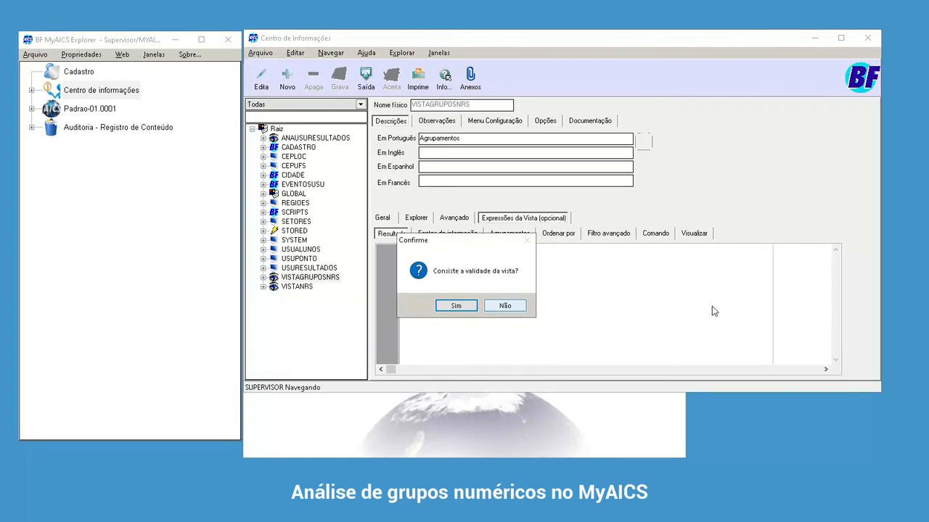
{"action": "left_click", "coordinate": [514, 303]}
{"action": "left_click", "coordinate": [297, 286]}
{"action": "key", "text": "Up"}
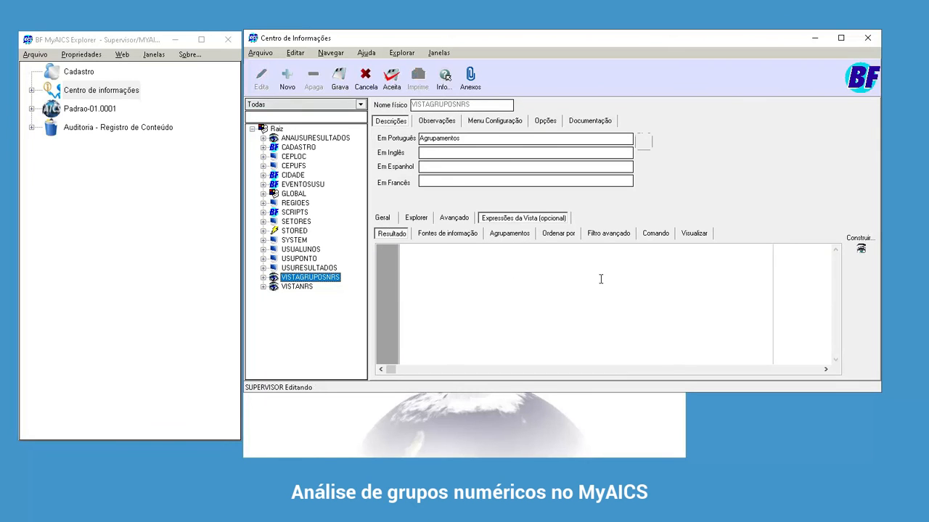
- Enter datasorteio followed by a comma as the first line of the view's result expression
{"action": "left_click", "coordinate": [611, 265]}
{"action": "type", "text": "dat"}
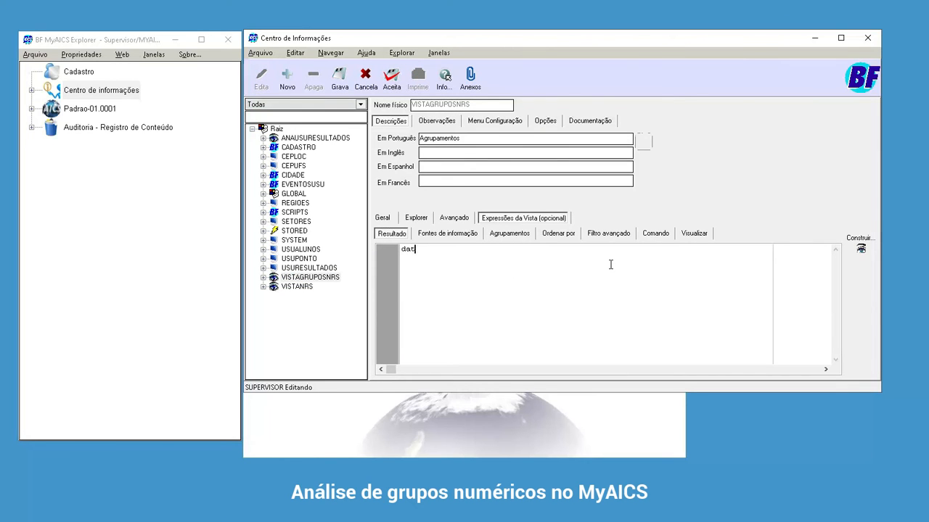
{"action": "type", "text": "asorteio,"}
{"action": "key", "text": "Return"}
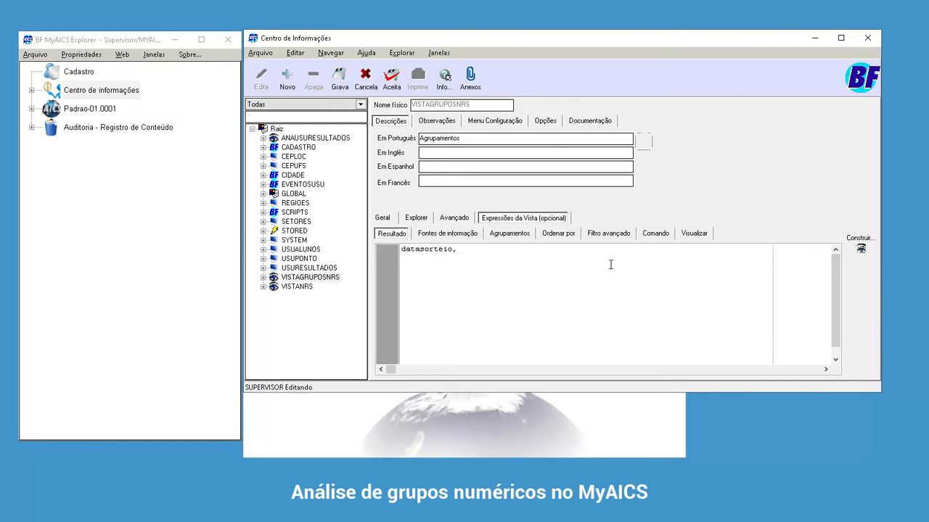
- Add the result line "sum(case when numero>=1 and numero<=10 then 1 else 0 end) as grupoa," below datasorteio
{"action": "type", "text": "case when numero>=1 and numero"}
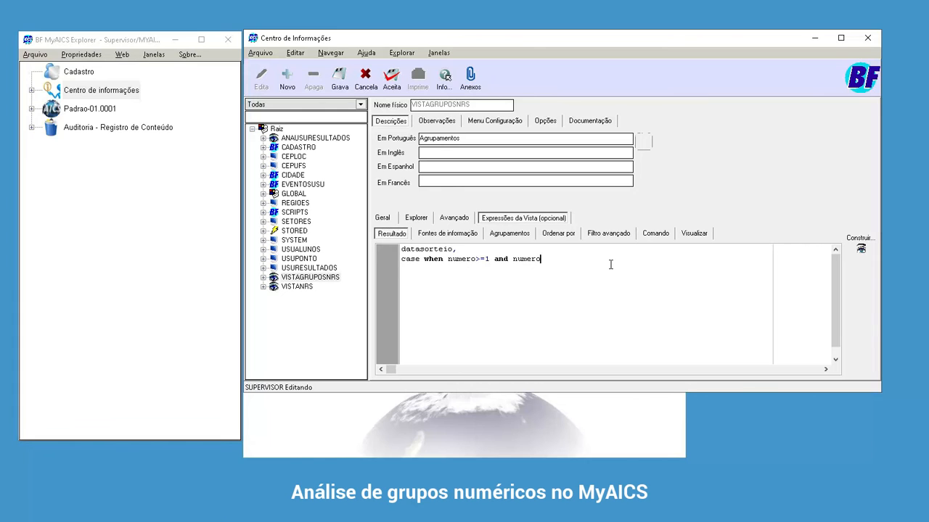
{"action": "type", "text": "<=10"}
{"action": "type", "text": " then 1"}
{"action": "type", "text": "else 0 end"}
{"action": "type", "text": "sum("}
{"action": "type", "text": ") as grup"}
{"action": "type", "text": "o"}
{"action": "type", "text": "s"}
{"action": "type", "text": ","}
- Duplicate the grupoa sum line five times directly below it, each copy on its own line
{"action": "key", "text": "shift+End"}
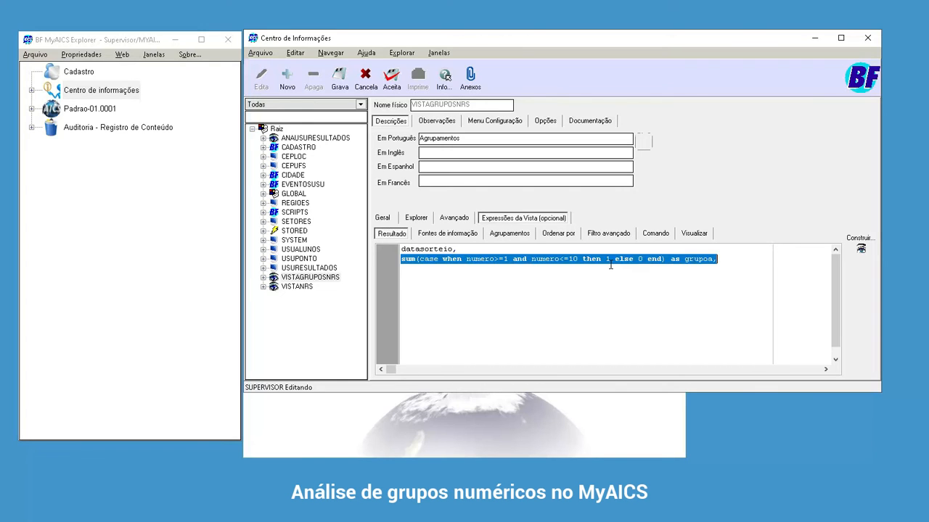
{"action": "key", "text": "ctrl+c"}
{"action": "key", "text": "End"}
{"action": "key", "text": "Return"}
{"action": "key", "text": "ctrl+v"}
{"action": "key", "text": "Return"}
{"action": "key", "text": "ctrl+v"}
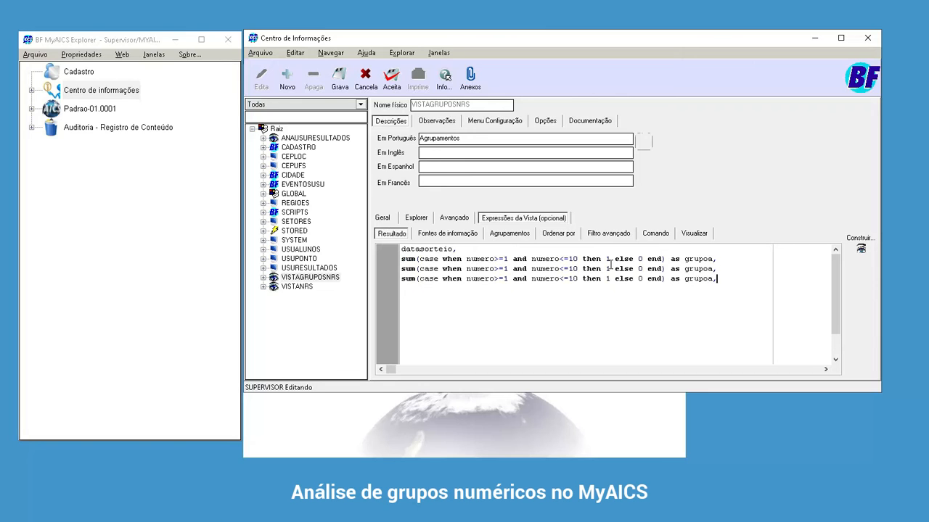
{"action": "key", "text": "Return"}
{"action": "key", "text": "ctrl+v"}
{"action": "key", "text": "Return"}
{"action": "key", "text": "ctrl+v"}
{"action": "key", "text": "Return"}
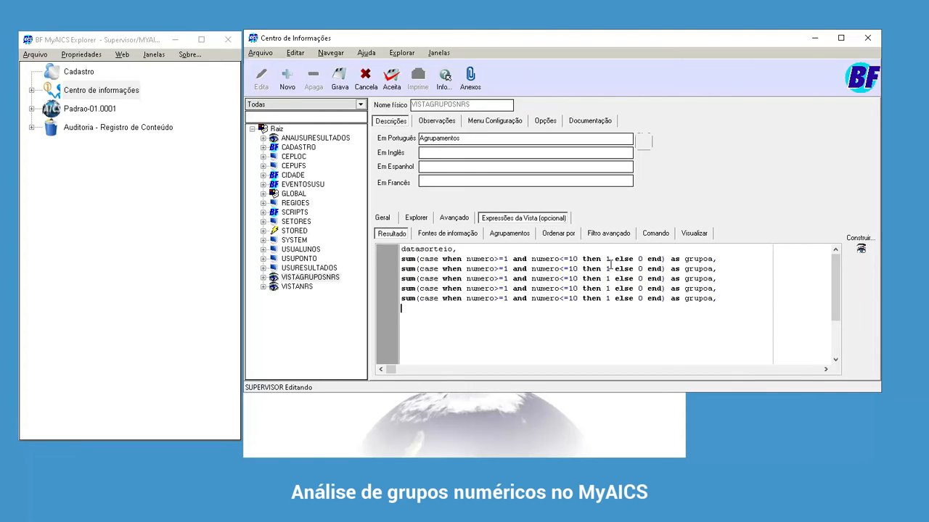
{"action": "key", "text": "ctrl+v"}
- Rename the aliases of the five copied lines to grupob, grupoc, grupod, grupoe and grupof, with no comma after the last
{"action": "key", "text": "Left"}
{"action": "key", "text": "Up"}
{"action": "key", "text": "Up"}
{"action": "key", "text": "Up"}
{"action": "key", "text": "Up"}
{"action": "key", "text": "shift+Left"}
{"action": "type", "text": "b"}
{"action": "key", "text": "Down"}
{"action": "key", "text": "shift+Left"}
{"action": "type", "text": "c"}
{"action": "key", "text": "Down"}
{"action": "key", "text": "shift+Left"}
{"action": "type", "text": "d"}
{"action": "key", "text": "Down"}
{"action": "key", "text": "shift+Left"}
{"action": "type", "text": "e"}
{"action": "key", "text": "Down"}
{"action": "key", "text": "shift+Left"}
{"action": "type", "text": "f"}
- Set the lower limits of numero for grupob through grupof to 11, 21, 31, 41 and 51
{"action": "key", "text": "Up"}
{"action": "key", "text": "Up"}
{"action": "key", "text": "Home"}
{"action": "key", "text": "Right"}
{"action": "key", "text": "Right"}
{"action": "key", "text": "Right"}
{"action": "key", "text": "Right"}
{"action": "key", "text": "Right"}
{"action": "key", "text": "Right"}
{"action": "key", "text": "Right"}
{"action": "key", "text": "Right"}
{"action": "key", "text": "Right"}
{"action": "key", "text": "Right"}
{"action": "key", "text": "Right"}
{"action": "key", "text": "Right"}
{"action": "key", "text": "Right"}
{"action": "key", "text": "Right"}
{"action": "key", "text": "Right"}
{"action": "key", "text": "Right"}
{"action": "key", "text": "Right"}
{"action": "key", "text": "Right"}
{"action": "key", "text": "Right"}
{"action": "key", "text": "Right"}
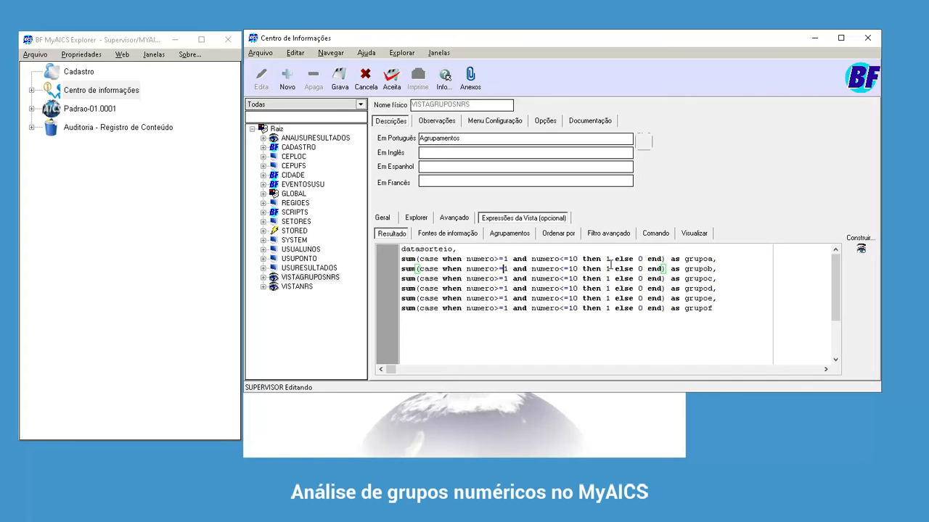
{"action": "key", "text": "Right"}
{"action": "key", "text": "Right"}
{"action": "type", "text": "1"}
{"action": "key", "text": "Down"}
{"action": "key", "text": "Left"}
{"action": "type", "text": "2"}
{"action": "key", "text": "Down"}
{"action": "key", "text": "Left"}
{"action": "type", "text": "3"}
{"action": "key", "text": "Down"}
{"action": "key", "text": "Left"}
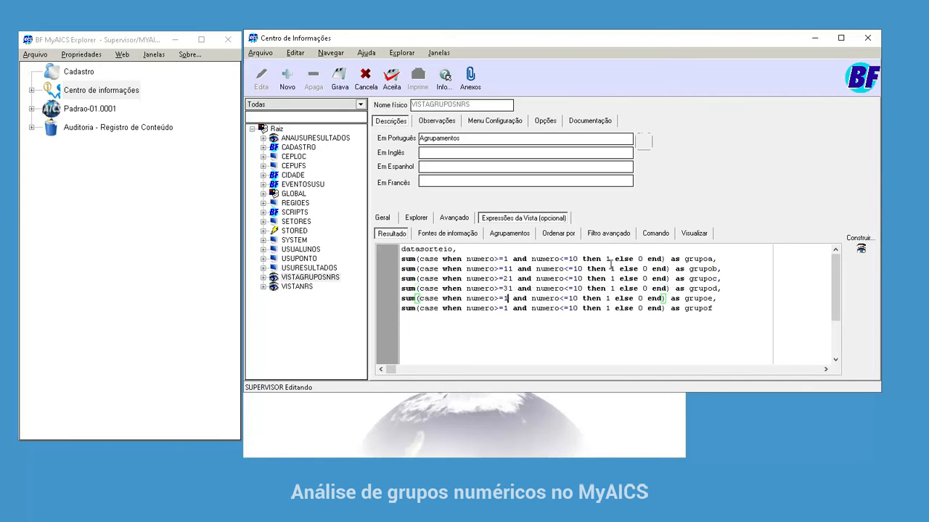
{"action": "type", "text": "4"}
{"action": "key", "text": "Down"}
{"action": "key", "text": "Left"}
{"action": "type", "text": "5"}
- Set the upper limits of numero for grupof back up to grupob to 60, 50, 40, 30 and 20
{"action": "key", "text": "ctrl+Right"}
{"action": "key", "text": "ctrl+Right"}
{"action": "key", "text": "ctrl+Right"}
{"action": "key", "text": "shift+Right"}
{"action": "type", "text": "6"}
{"action": "key", "text": "Up"}
{"action": "key", "text": "shift+Left"}
{"action": "type", "text": "5"}
{"action": "key", "text": "Up"}
{"action": "key", "text": "shift+Left"}
{"action": "type", "text": "4"}
{"action": "key", "text": "Up"}
{"action": "key", "text": "shift+Left"}
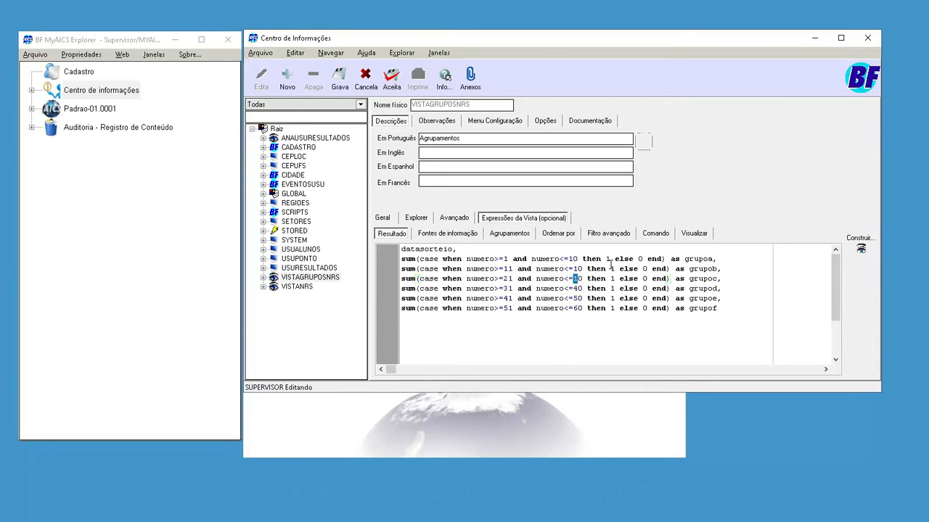
{"action": "type", "text": "3"}
{"action": "key", "text": "Up"}
{"action": "key", "text": "shift+Left"}
{"action": "type", "text": "2"}
- Copy datasorteio from the result expression and use it as the view's grouping
{"action": "left_click", "coordinate": [640, 252]}
{"action": "key", "text": "Left"}
{"action": "key", "text": "shift+Left"}
{"action": "key", "text": "shift+Left"}
{"action": "key", "text": "shift+Left"}
{"action": "key", "text": "shift+Left"}
{"action": "key", "text": "shift+Left"}
{"action": "key", "text": "shift+Left"}
{"action": "key", "text": "shift+Left"}
{"action": "key", "text": "shift+Left"}
{"action": "key", "text": "shift+Left"}
{"action": "key", "text": "shift+Left"}
{"action": "key", "text": "shift+Left"}
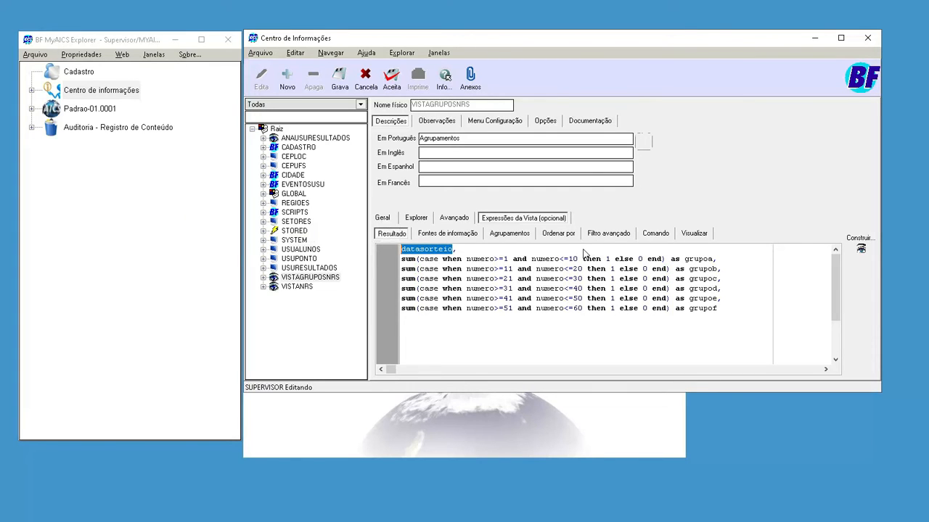
{"action": "left_click", "coordinate": [510, 234]}
{"action": "key", "text": "ctrl+v"}
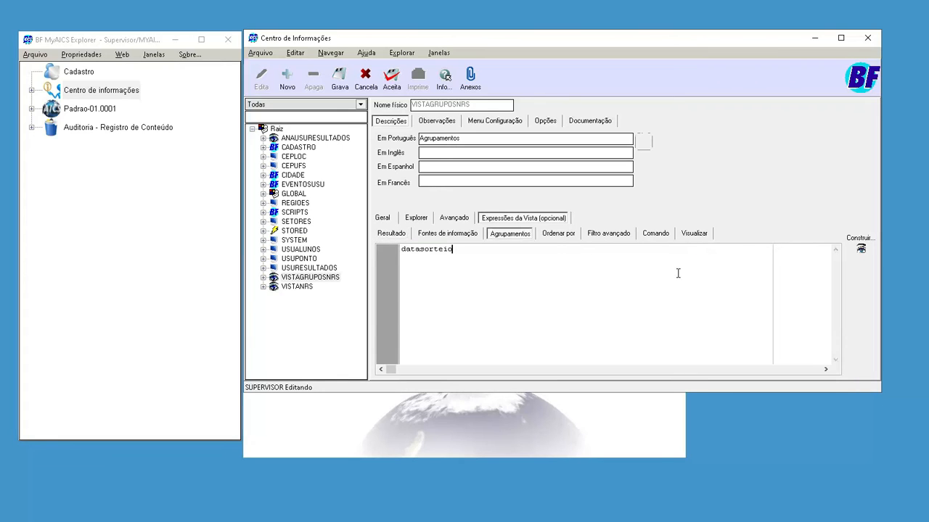
- Build the VISTAGRUPOSNRS view from its expressions and preview its data
{"action": "left_click", "coordinate": [448, 233]}
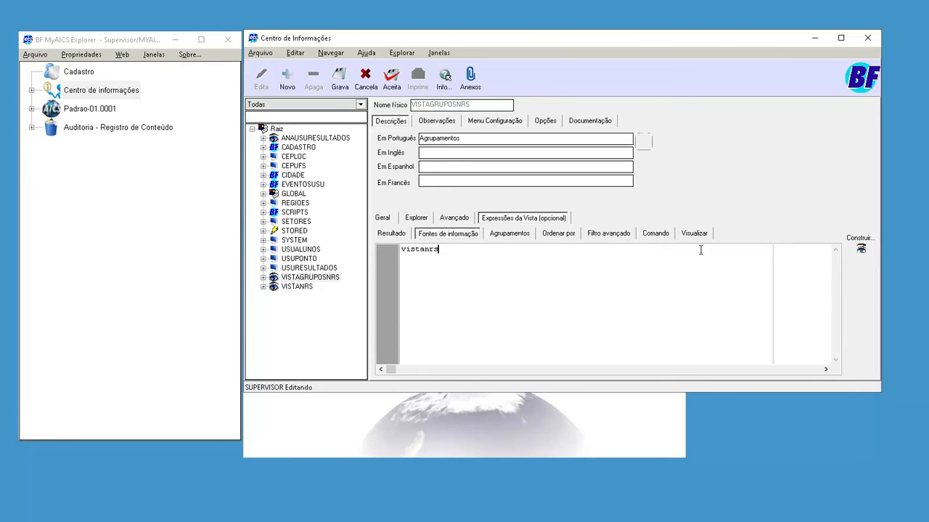
{"action": "left_click", "coordinate": [862, 248]}
{"action": "key", "text": "Return"}
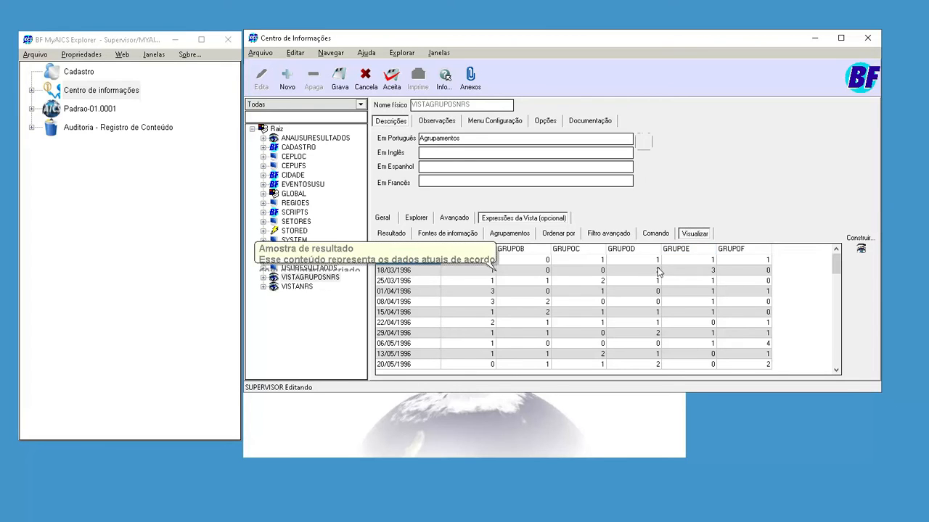
- Examine the preview's values per draw date across the GRUPOA to GRUPOF columns
{"action": "key", "text": "Right"}
{"action": "key", "text": "Right"}
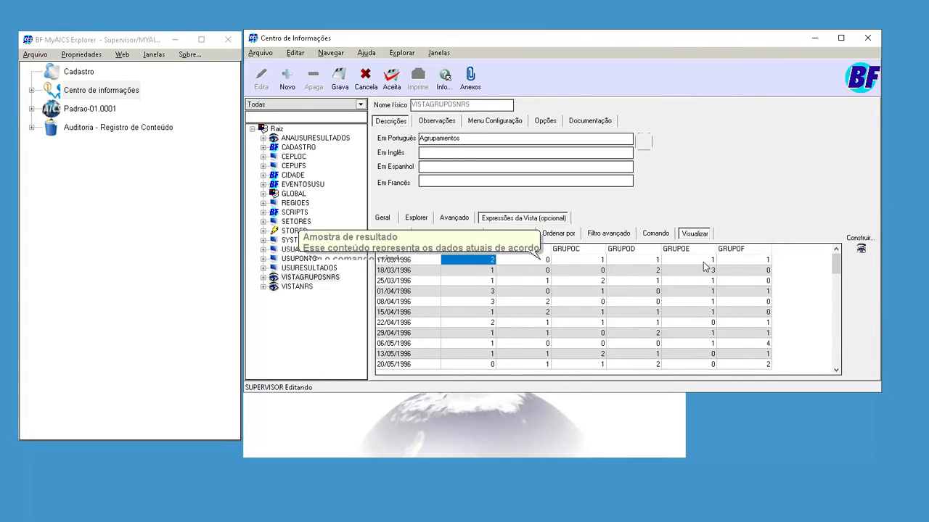
{"action": "key", "text": "Right"}
{"action": "key", "text": "Right"}
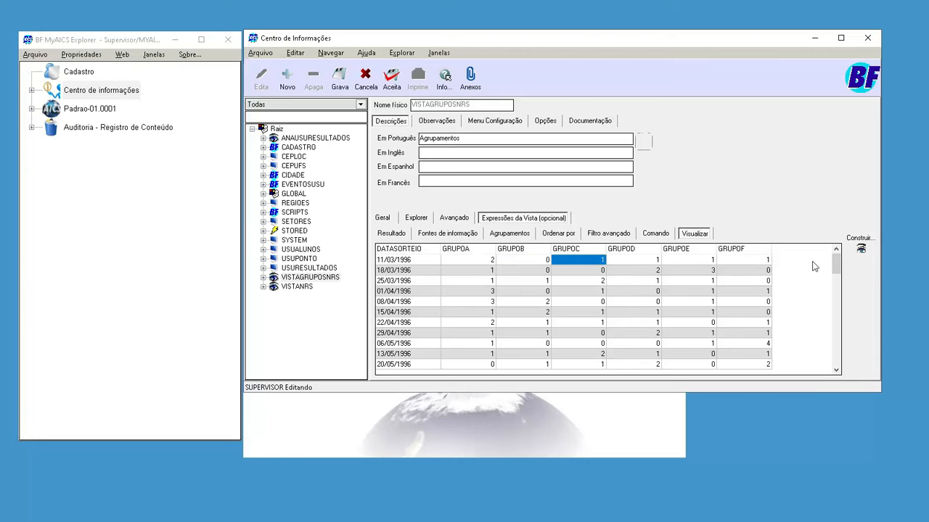
{"action": "key", "text": "Right"}
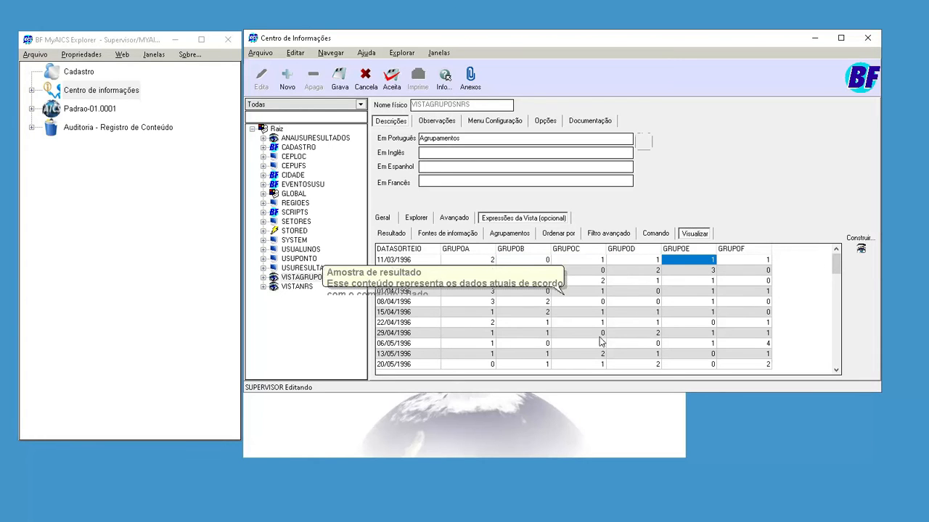
{"action": "left_click", "coordinate": [523, 323]}
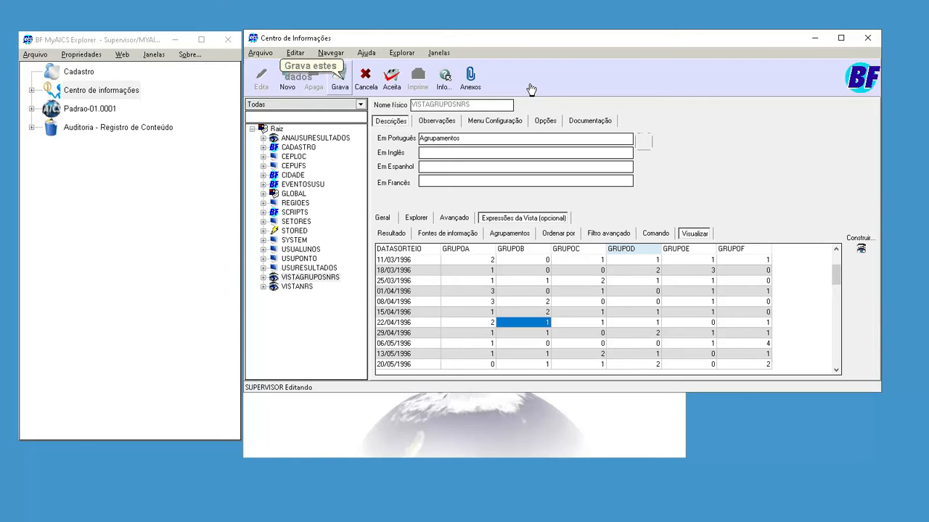
- Save the completed VISTAGRUPOSNRS definition without checking the view's validity
{"action": "key", "text": "Right"}
{"action": "key", "text": "Return"}
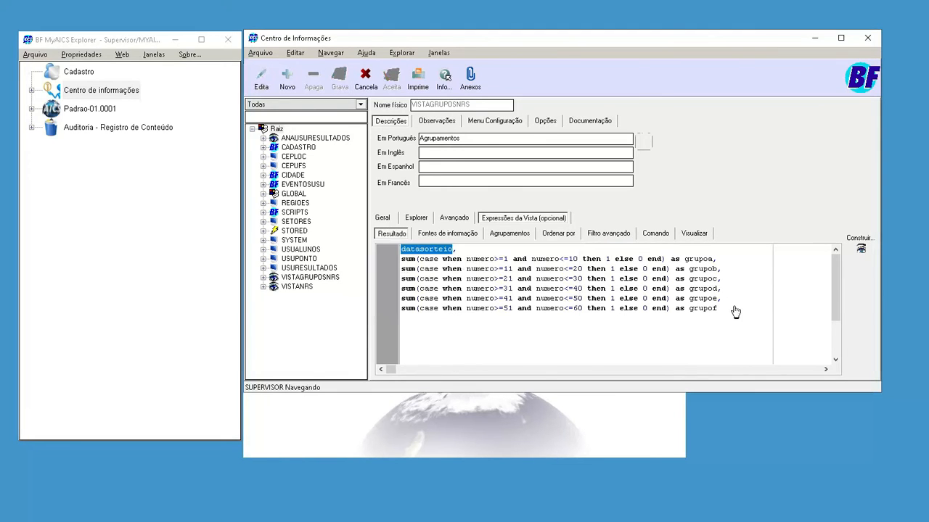
{"action": "left_click", "coordinate": [505, 306]}
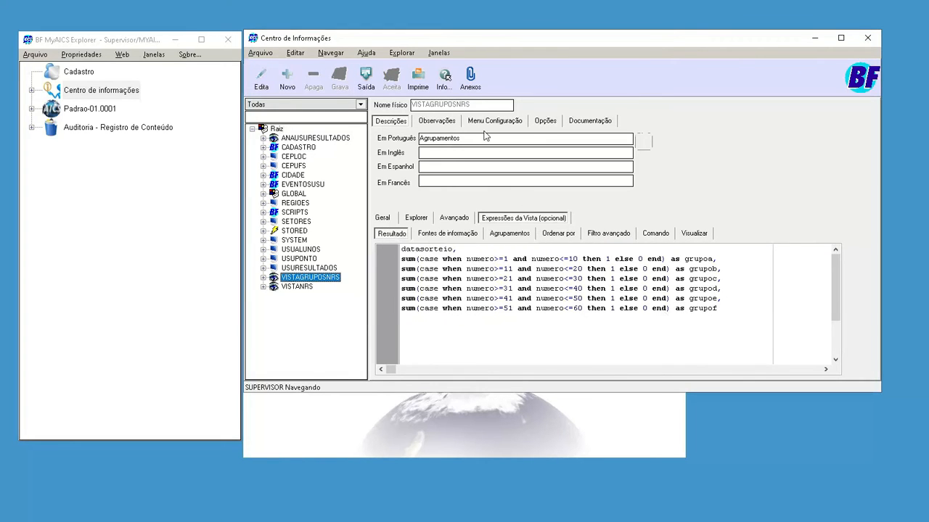
- Reload the full list of information entries and update the VISTAGRUPOSNRS view
{"action": "left_click", "coordinate": [291, 105]}
{"action": "left_click", "coordinate": [287, 113]}
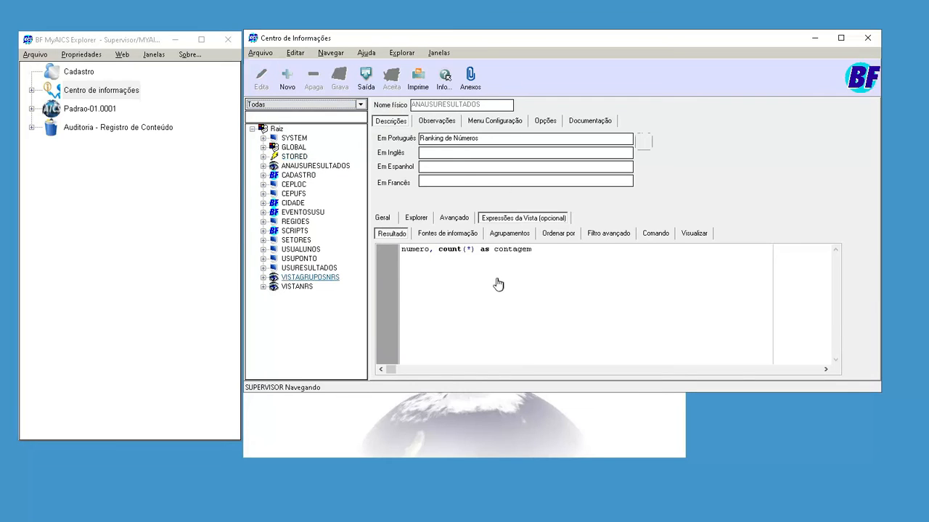
{"action": "left_click", "coordinate": [310, 278]}
{"action": "right_click", "coordinate": [309, 278]}
{"action": "mouse_move", "coordinate": [370, 350]}
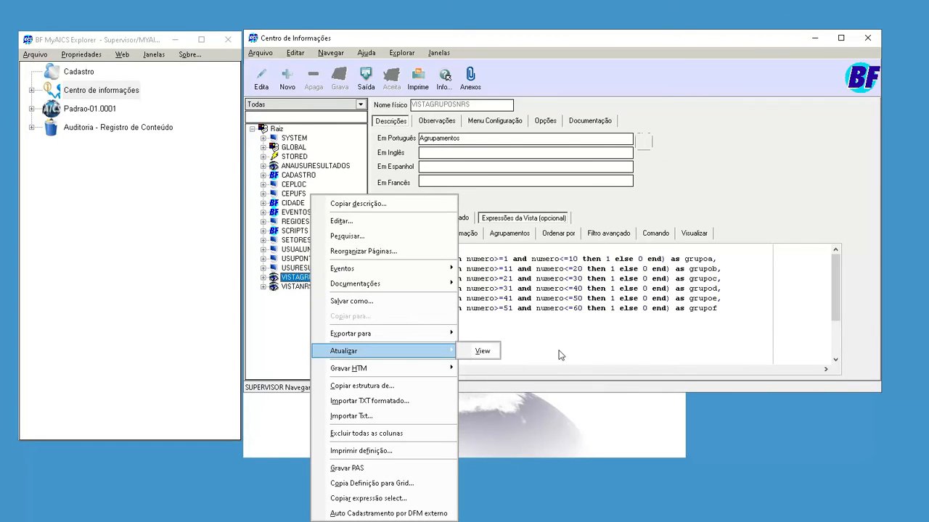
{"action": "left_click", "coordinate": [481, 351]}
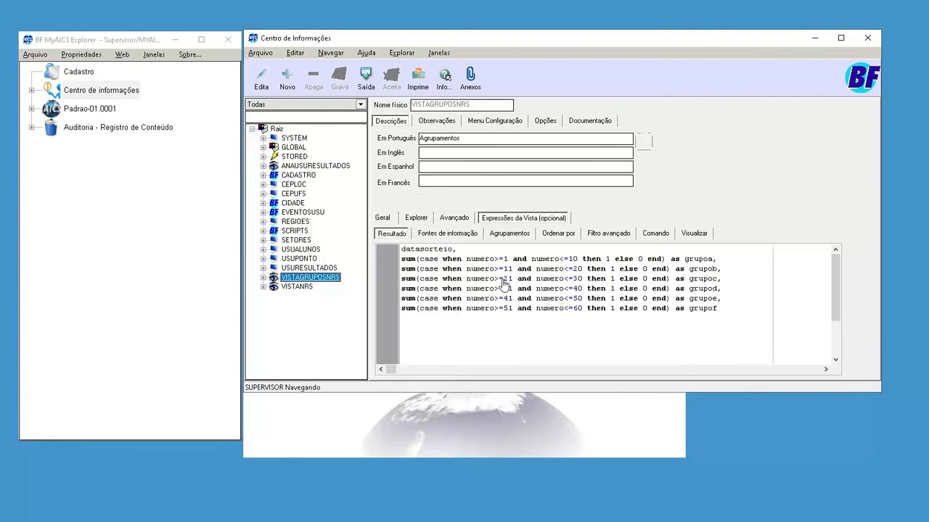
- Create a new information entry under the root with the physical name VISTAANALISEGRUPO
{"action": "right_click", "coordinate": [313, 279]}
{"action": "left_click", "coordinate": [564, 221]}
{"action": "left_click", "coordinate": [277, 129]}
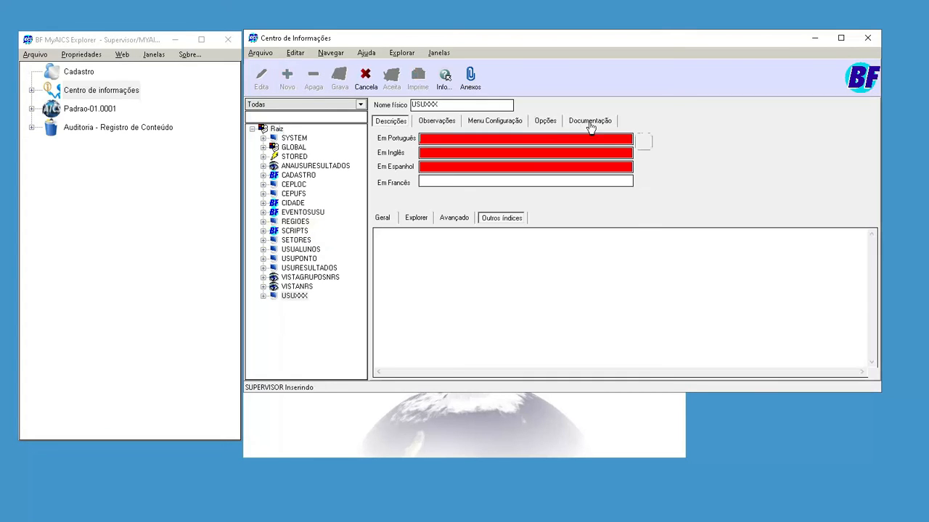
{"action": "type", "text": "VISTA"}
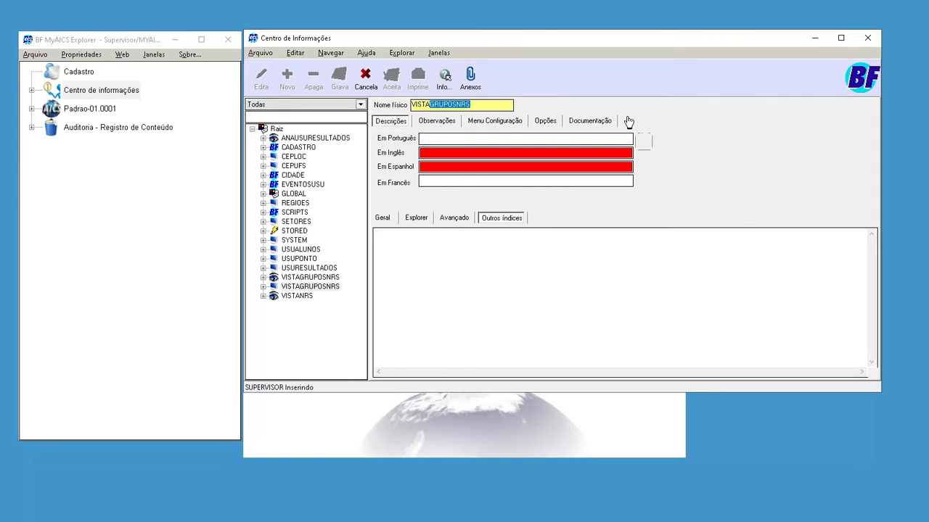
{"action": "type", "text": "ANALISEGRUPO"}
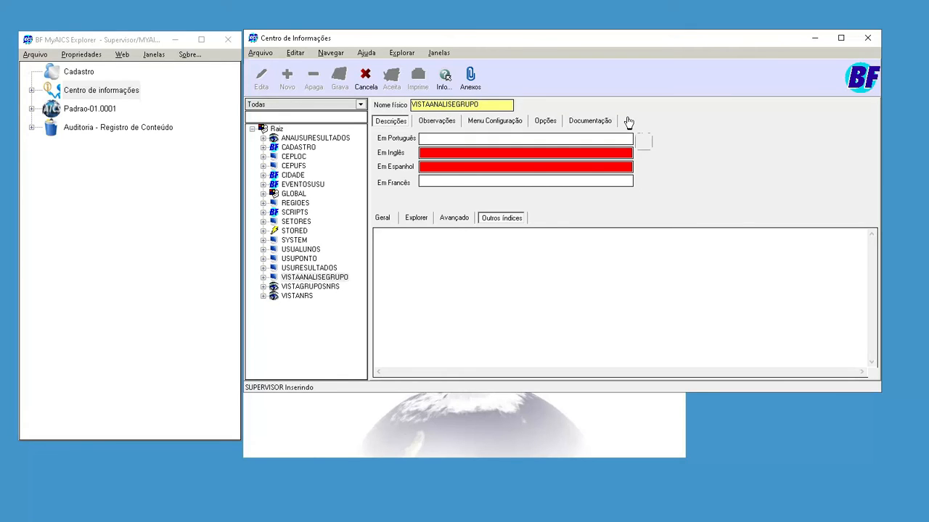
- Enter "Análises dos grupos" as both the Portuguese description and the observation of the VISTAANALISEGRUPO entry
{"action": "left_click", "coordinate": [631, 140]}
{"action": "type", "text": "Ana"}
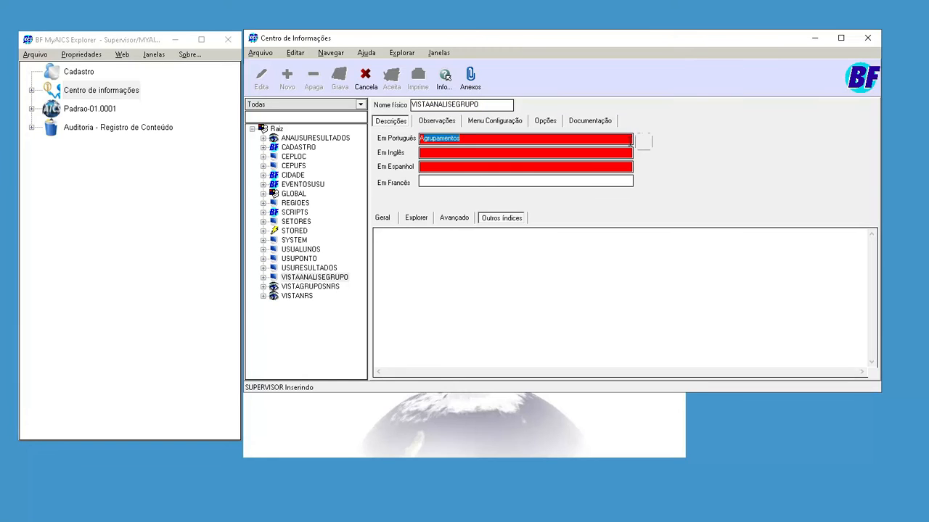
{"action": "type", "text": "álises dos grupos"}
{"action": "left_click", "coordinate": [436, 121]}
{"action": "left_click", "coordinate": [633, 179]}
{"action": "type", "text": "Análises dos grupos"}
{"action": "left_click", "coordinate": [391, 122]}
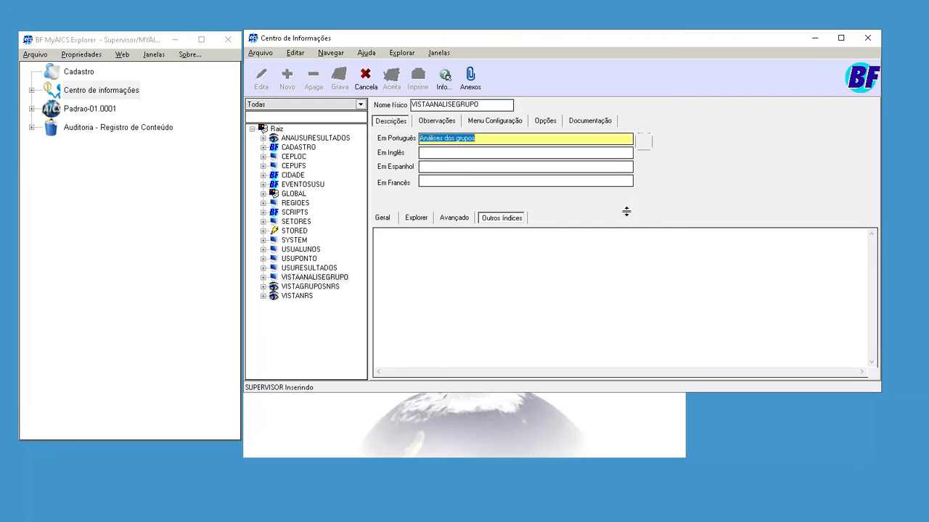
- Turn the VISTAANALISEGRUPO entry into a view and set its information source to VISTAGRUPOSNRS
{"action": "left_click", "coordinate": [454, 218]}
{"action": "left_click", "coordinate": [380, 238]}
{"action": "left_click", "coordinate": [501, 217]}
{"action": "left_click", "coordinate": [444, 249]}
{"action": "left_click", "coordinate": [448, 234]}
{"action": "left_click", "coordinate": [639, 294]}
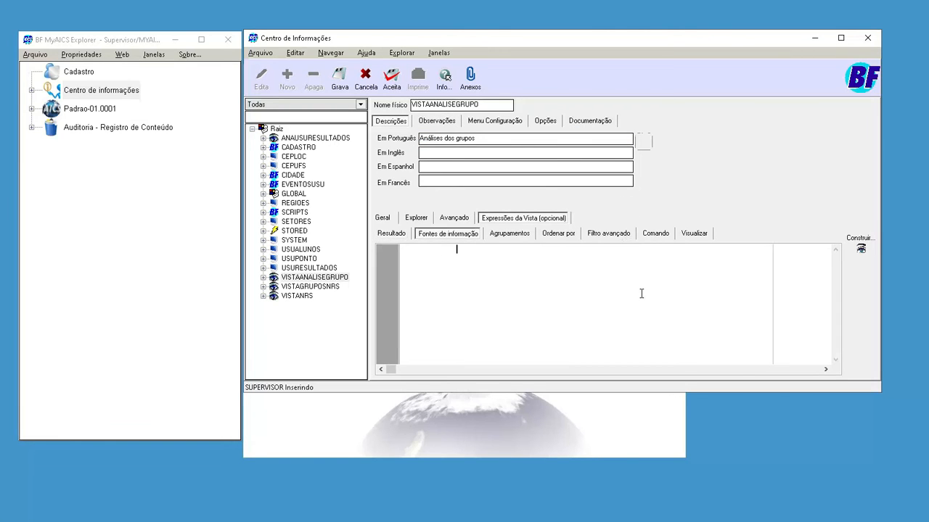
{"action": "type", "text": "VISTAGRUPOSNRS"}
- Save the VISTAANALISEGRUPO definition and select it again in the list of information entries
{"action": "left_click", "coordinate": [339, 78]}
{"action": "key", "text": "Return"}
{"action": "key", "text": "Return"}
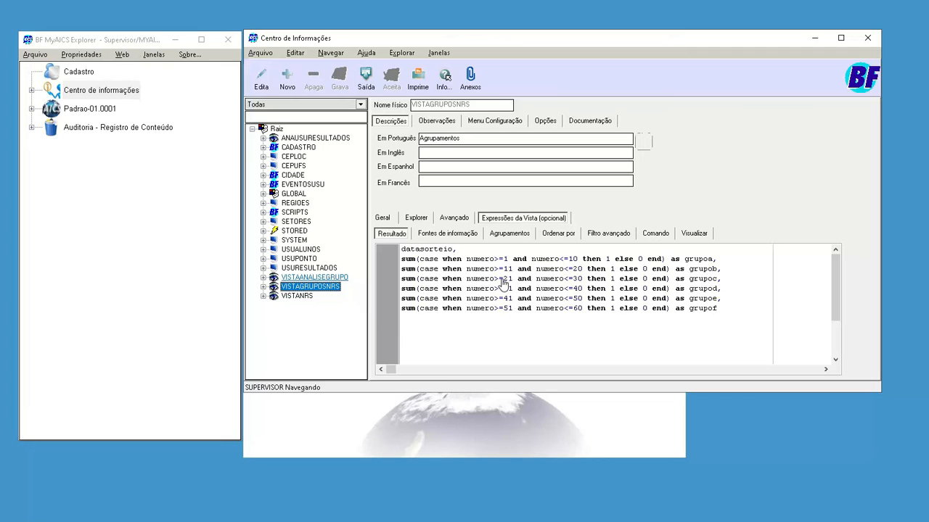
{"action": "key", "text": "Up"}
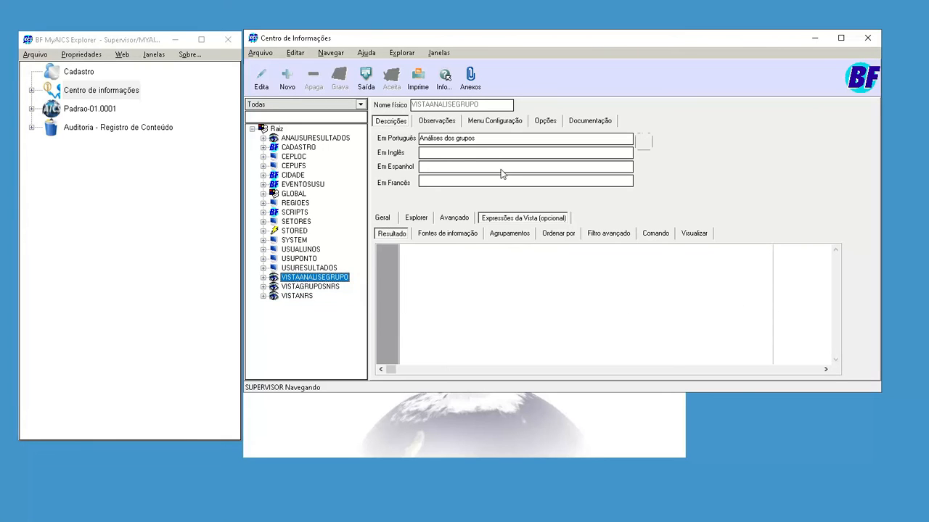
- Put VISTAANALISEGRUPO in edit mode and preview a sample of its data without returning all rows
{"action": "left_click", "coordinate": [261, 79]}
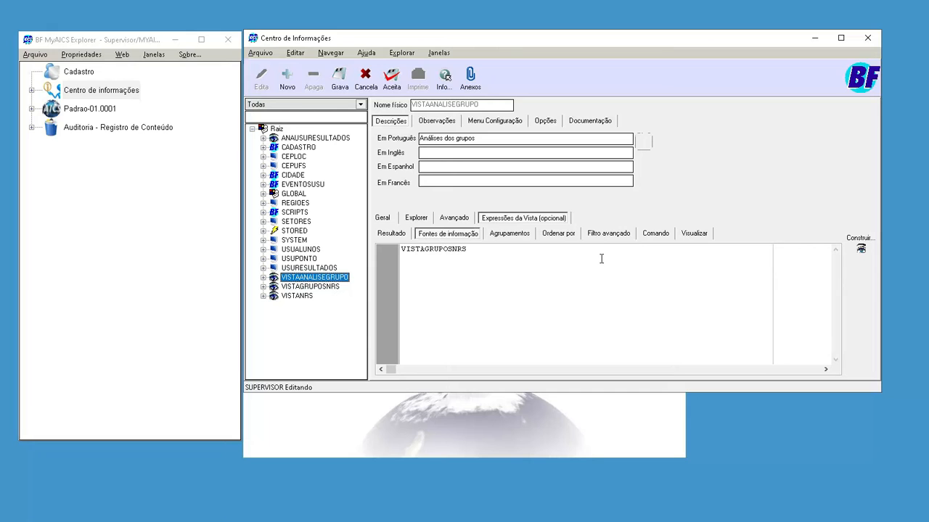
{"action": "left_click", "coordinate": [391, 234]}
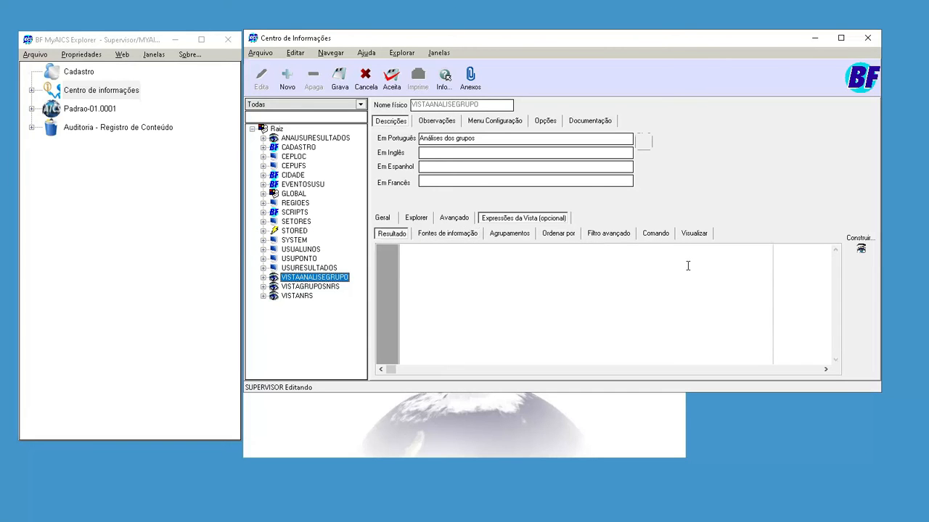
{"action": "left_click", "coordinate": [874, 238]}
{"action": "key", "text": "n"}
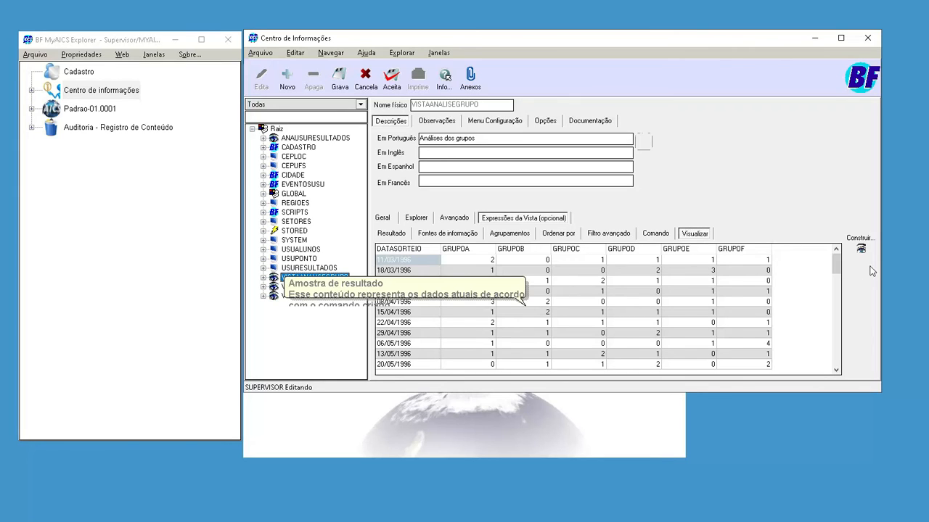
- Define the result expression as datasorteio, followed on a new line by case when grupoa>0 then 1 else 0 end
{"action": "left_click", "coordinate": [584, 236]}
{"action": "left_click", "coordinate": [621, 277]}
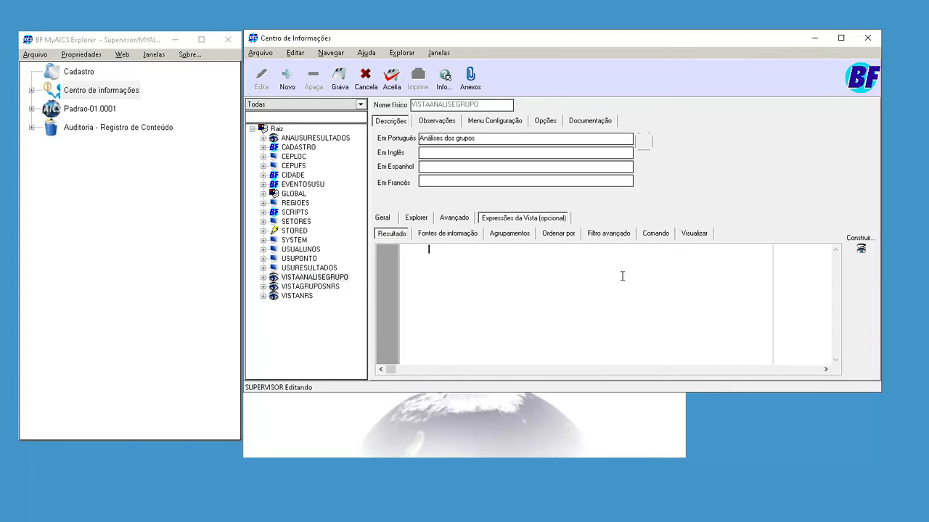
{"action": "type", "text": "datasorteio,"}
{"action": "key", "text": "Return"}
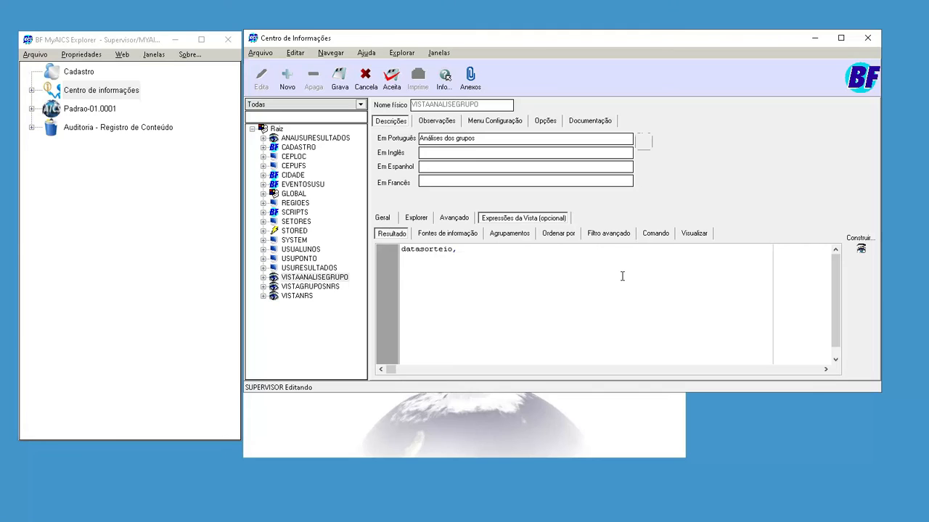
{"action": "type", "text": "case when grupoe"}
{"action": "type", "text": ">0 then 1 else 0 end"}
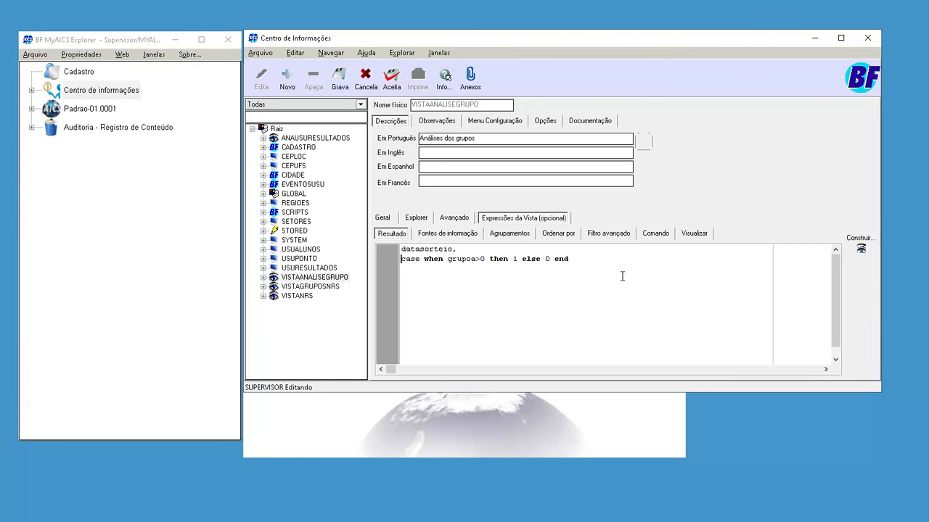
- Append + to the grupoa case expression and paste a copy of it right after the original
{"action": "key", "text": "shift+End"}
{"action": "key", "text": "Home"}
{"action": "type", "text": "+"}
{"action": "key", "text": "Up"}
{"action": "key", "text": "shift+End"}
{"action": "key", "text": "ctrl+x"}
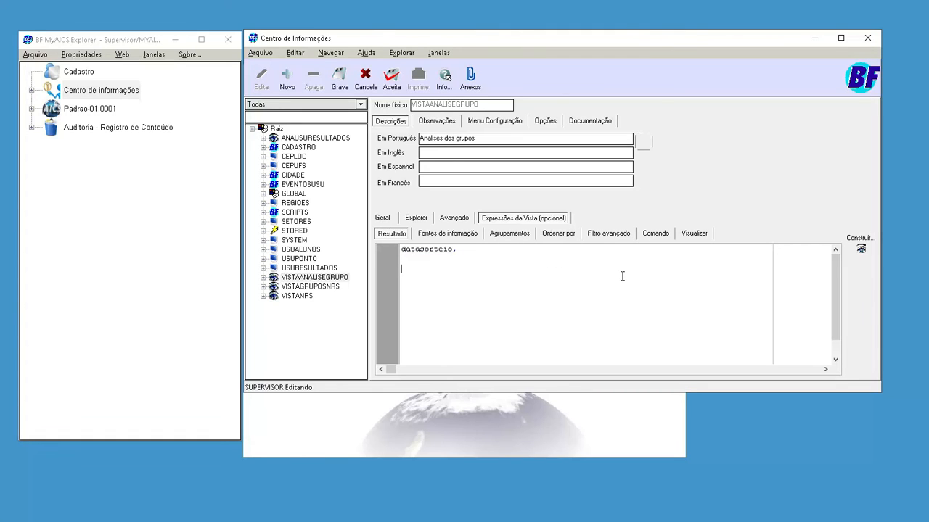
{"action": "key", "text": "ctrl+z"}
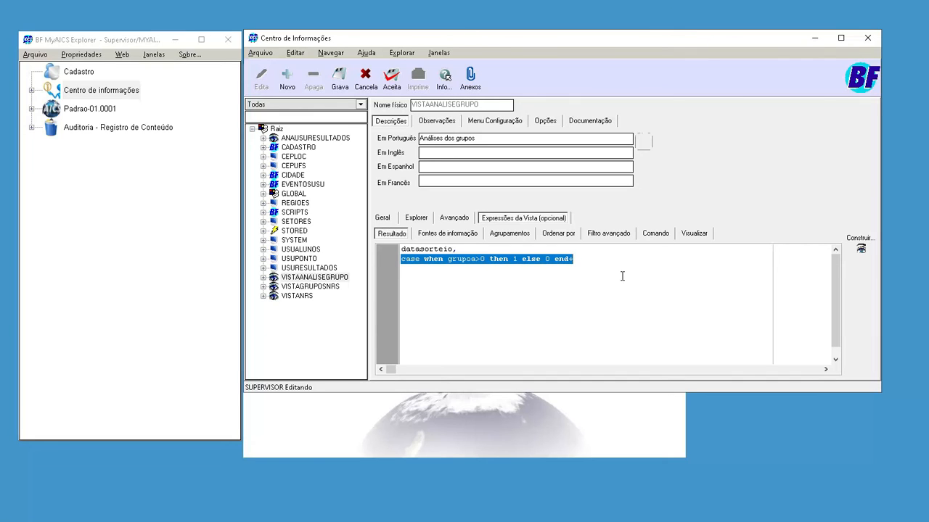
{"action": "key", "text": "End"}
{"action": "key", "text": "ctrl+v"}
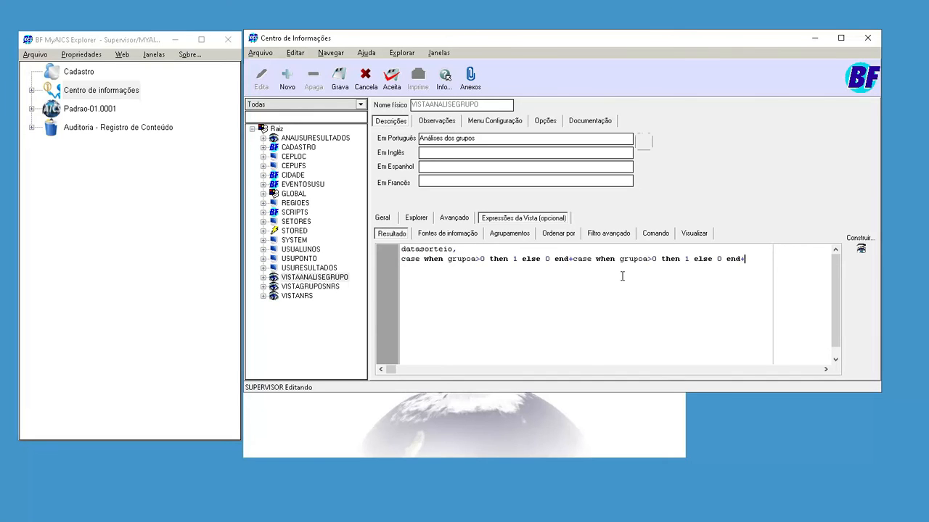
- Put each copied case expression on its own line and paste more copies until there are six lines
{"action": "key", "text": "ctrl+Left"}
{"action": "key", "text": "ctrl+Left"}
{"action": "key", "text": "ctrl+Left"}
{"action": "key", "text": "ctrl+Left"}
{"action": "key", "text": "ctrl+Left"}
{"action": "key", "text": "ctrl+Left"}
{"action": "key", "text": "ctrl+Left"}
- Change the group names in the five copied case lines to grupob, grupoc, grupod, grupoe and grupof
{"action": "key", "text": "ctrl+Left"}
{"action": "key", "text": "ctrl+Left"}
{"action": "key", "text": "ctrl+Left"}
{"action": "key", "text": "Return"}
{"action": "key", "text": "End"}
{"action": "key", "text": "Return"}
{"action": "key", "text": "ctrl+v"}
{"action": "key", "text": "Return"}
{"action": "key", "text": "ctrl+v"}
{"action": "key", "text": "Return"}
{"action": "key", "text": "ctrl+v"}
{"action": "key", "text": "Return"}
{"action": "key", "text": "ctrl+v"}
{"action": "key", "text": "Up"}
{"action": "key", "text": "Up"}
{"action": "key", "text": "Up"}
{"action": "key", "text": "Up"}
{"action": "key", "text": "ctrl+Left"}
{"action": "key", "text": "ctrl+Left"}
{"action": "key", "text": "ctrl+Left"}
{"action": "key", "text": "ctrl+Left"}
{"action": "key", "text": "ctrl+Left"}
{"action": "key", "text": "ctrl+Left"}
{"action": "key", "text": "ctrl+Left"}
{"action": "key", "text": "Left"}
{"action": "key", "text": "BackSpace"}
{"action": "type", "text": "b"}
{"action": "key", "text": "Down"}
{"action": "key", "text": "BackSpace"}
{"action": "type", "text": "c"}
{"action": "key", "text": "Down"}
{"action": "key", "text": "BackSpace"}
{"action": "type", "text": "d"}
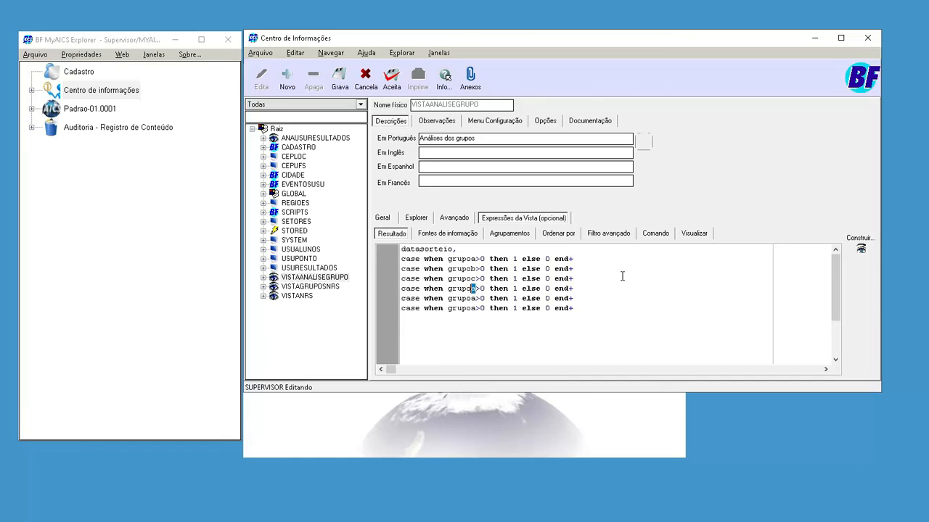
{"action": "key", "text": "Down"}
{"action": "key", "text": "BackSpace"}
{"action": "type", "text": "e"}
{"action": "key", "text": "Down"}
{"action": "key", "text": "BackSpace"}
{"action": "type", "text": "f"}
- End the last case line without the plus sign and alias the whole sum as quantidade
{"action": "key", "text": "End"}
{"action": "type", "text": "as quantidade"}
{"action": "key", "text": "Down"}
- Preview the view with all its data and examine the quantidade value of each draw date
{"action": "left_click", "coordinate": [877, 236]}
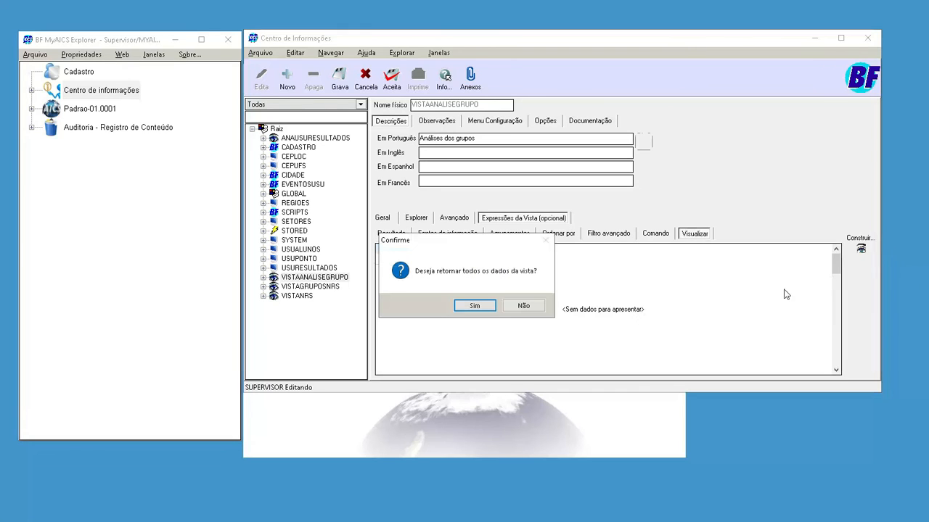
{"action": "key", "text": "Return"}
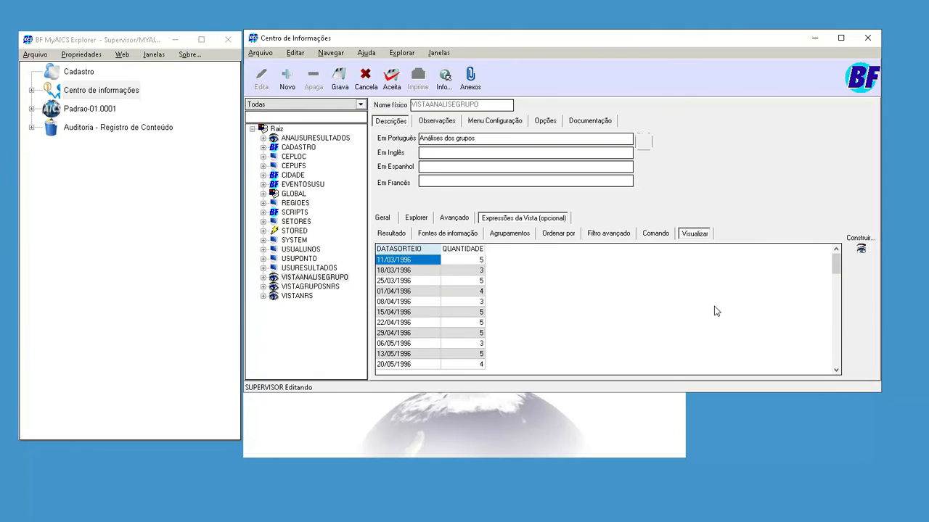
{"action": "key", "text": "Right"}
{"action": "key", "text": "Down"}
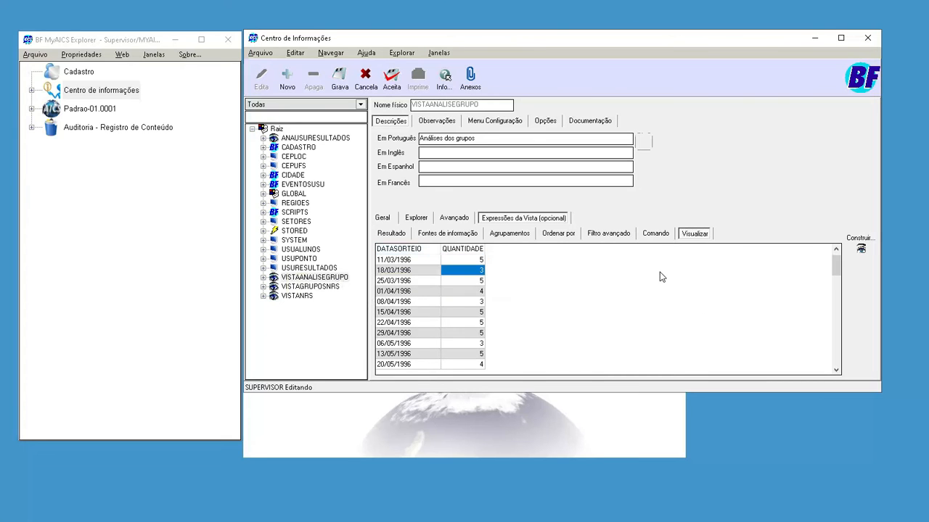
{"action": "key", "text": "Down"}
{"action": "key", "text": "Down"}
{"action": "key", "text": "Down"}
{"action": "key", "text": "Down"}
{"action": "key", "text": "Down"}
{"action": "key", "text": "Down"}
{"action": "key", "text": "Down"}
{"action": "key", "text": "Down"}
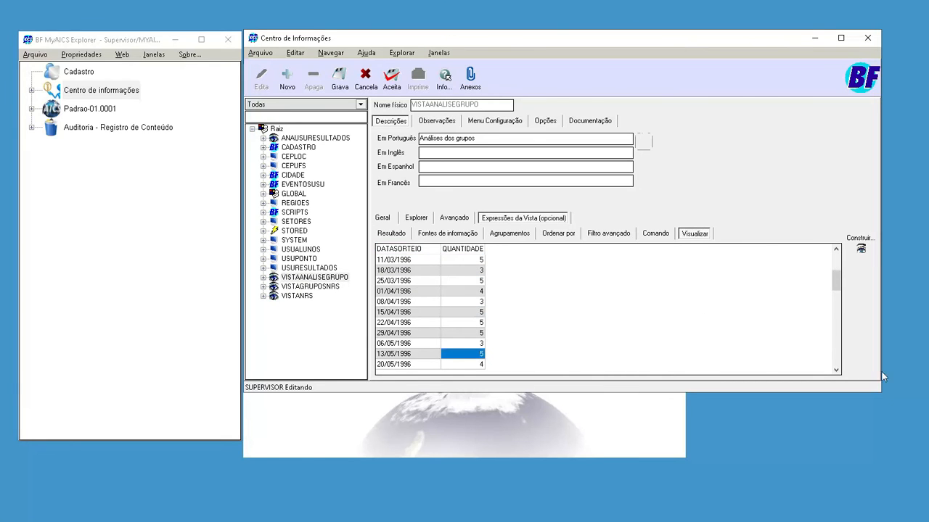
{"action": "key", "text": "Down"}
{"action": "key", "text": "Down"}
{"action": "key", "text": "Down"}
{"action": "key", "text": "Down"}
{"action": "key", "text": "Down"}
{"action": "key", "text": "Down"}
{"action": "key", "text": "Down"}
{"action": "key", "text": "Down"}
{"action": "key", "text": "Down"}
{"action": "key", "text": "Down"}
{"action": "key", "text": "Down"}
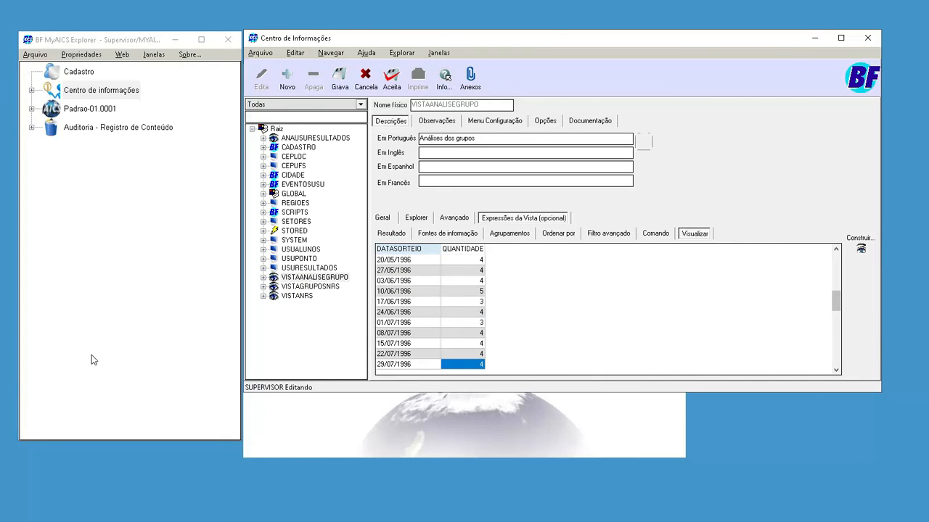
{"action": "key", "text": "Down"}
{"action": "key", "text": "Down"}
{"action": "key", "text": "Down"}
{"action": "key", "text": "Down"}
{"action": "key", "text": "Down"}
{"action": "key", "text": "Down"}
{"action": "key", "text": "Down"}
{"action": "key", "text": "Down"}
{"action": "key", "text": "Down"}
{"action": "key", "text": "Down"}
{"action": "key", "text": "Down"}
{"action": "key", "text": "Down"}
{"action": "key", "text": "Down"}
{"action": "key", "text": "Down"}
{"action": "key", "text": "Down"}
{"action": "key", "text": "Down"}
{"action": "key", "text": "Down"}
{"action": "key", "text": "Down"}
{"action": "key", "text": "Down"}
{"action": "key", "text": "Down"}
{"action": "key", "text": "Down"}
{"action": "key", "text": "Down"}
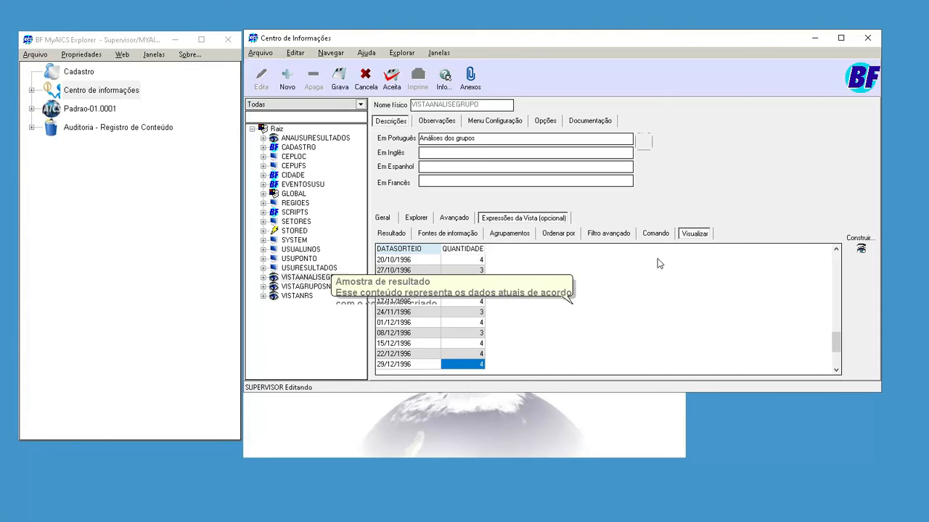
{"action": "key", "text": "Page_Up"}
{"action": "key", "text": "Down"}
{"action": "key", "text": "Down"}
{"action": "key", "text": "Down"}
{"action": "key", "text": "Down"}
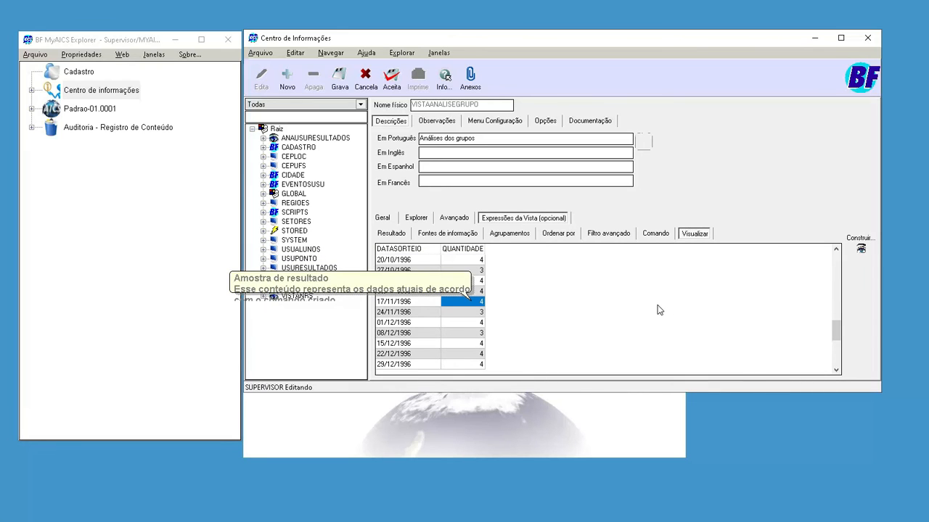
{"action": "key", "text": "Down"}
{"action": "key", "text": "Down"}
{"action": "key", "text": "Down"}
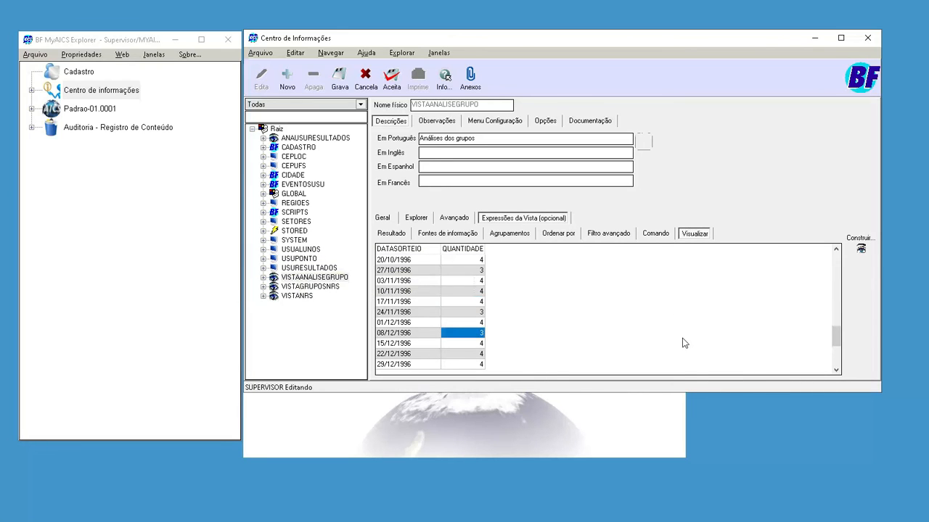
{"action": "key", "text": "Up"}
{"action": "key", "text": "Up"}
{"action": "key", "text": "Up"}
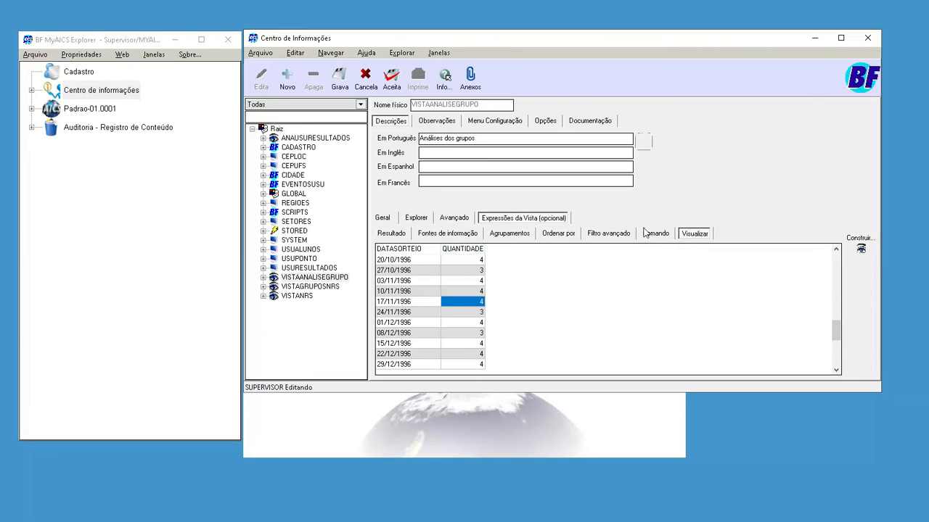
- Copy the six-line case sum without its alias and use it as the view's ordering expression
{"action": "key", "text": "ctrl+Tab"}
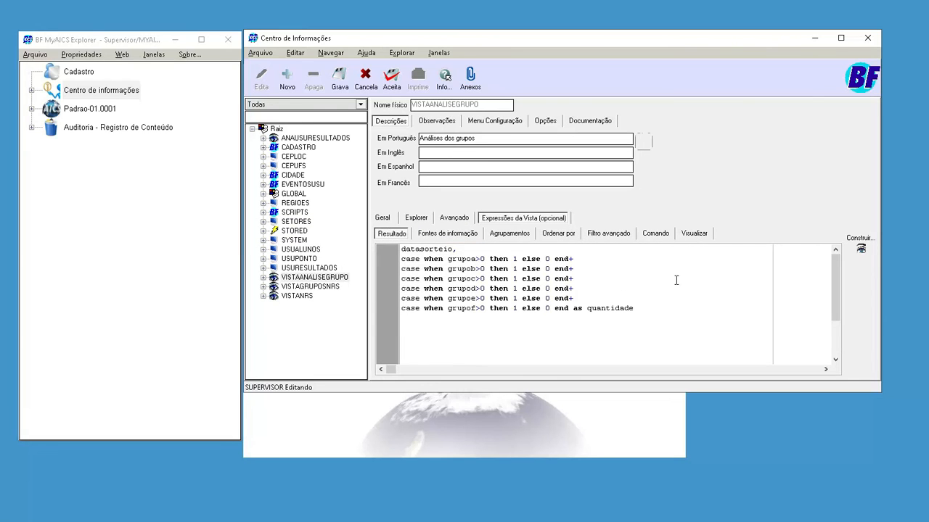
{"action": "key", "text": "Down"}
{"action": "key", "text": "shift+Down"}
{"action": "key", "text": "shift+Down"}
{"action": "key", "text": "shift+Down"}
{"action": "key", "text": "shift+Down"}
{"action": "key", "text": "shift+Down"}
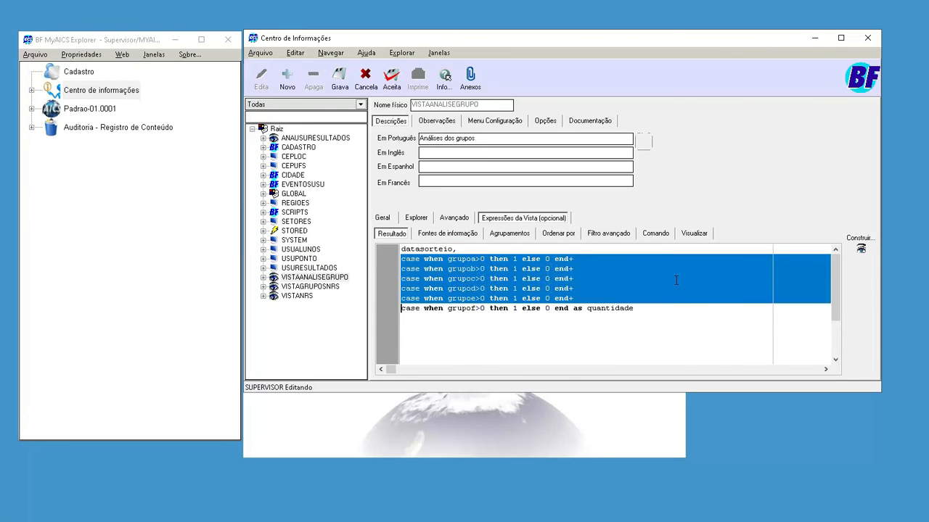
{"action": "key", "text": "shift+End"}
{"action": "key", "text": "ctrl+shift+Left"}
{"action": "key", "text": "shift+Left"}
{"action": "key", "text": "shift+Left"}
{"action": "key", "text": "shift+Left"}
{"action": "key", "text": "shift+Left"}
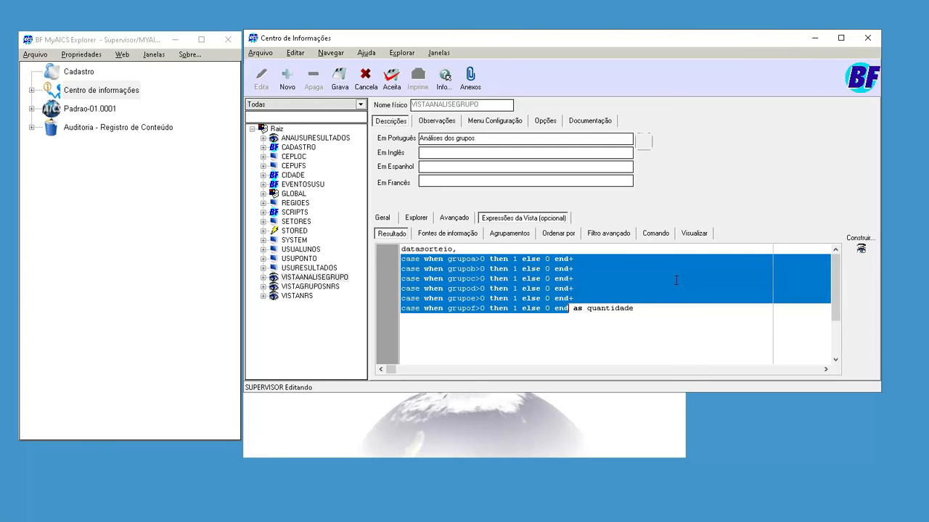
{"action": "key", "text": "ctrl+c"}
{"action": "key", "text": "ctrl+Tab"}
{"action": "key", "text": "ctrl+Tab"}
{"action": "key", "text": "ctrl+Tab"}
{"action": "key", "text": "ctrl+v"}
{"action": "type", "text": "desc"}
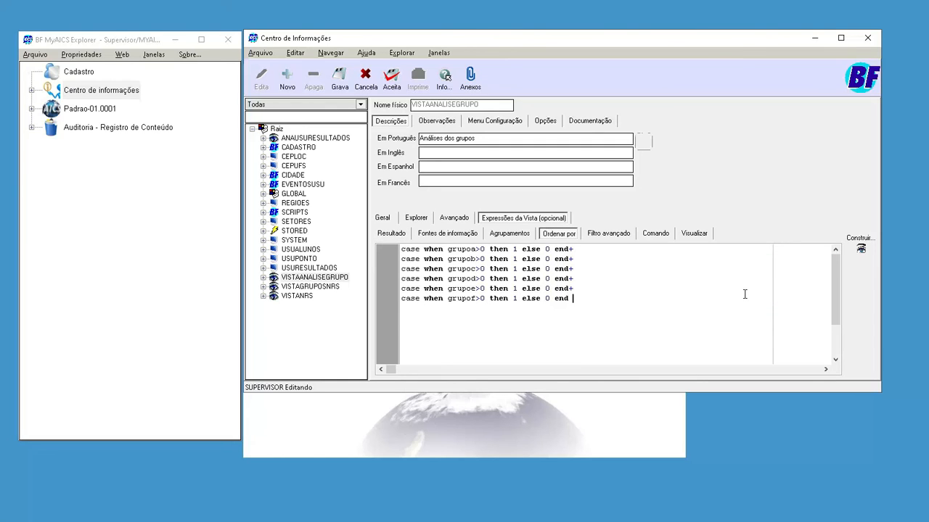
{"action": "key", "text": "shift+Left"}
{"action": "key", "text": "shift+Left"}
{"action": "key", "text": "shift+Left"}
{"action": "key", "text": "shift+Left"}
{"action": "key", "text": "shift+Left"}
{"action": "key", "text": "BackSpace"}
- Preview all the data in the new order and examine how quantidade progresses across the draw dates
{"action": "key", "text": "ctrl+Tab"}
{"action": "key", "text": "ctrl+Tab"}
{"action": "key", "text": "ctrl+Tab"}
{"action": "key", "text": "Return"}
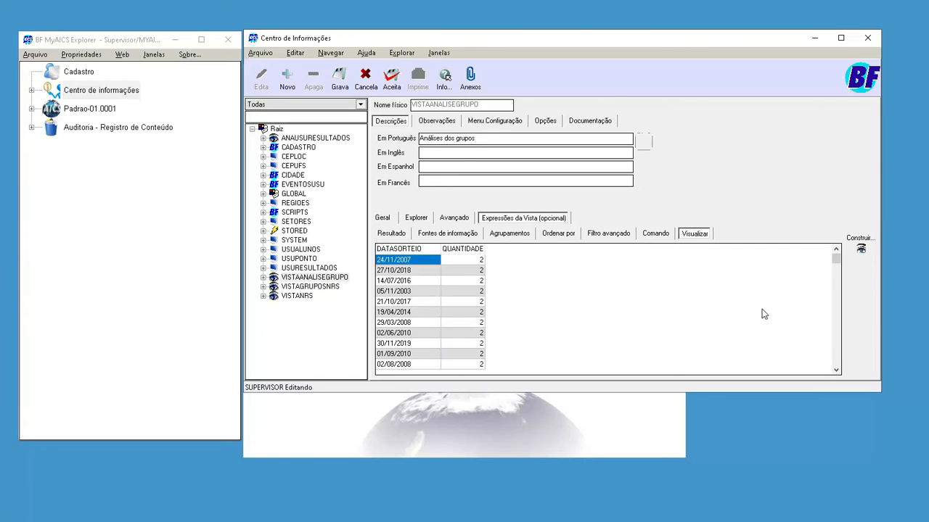
{"action": "key", "text": "Page_Down"}
{"action": "key", "text": "Page_Down"}
{"action": "key", "text": "Page_Down"}
{"action": "key", "text": "Page_Down"}
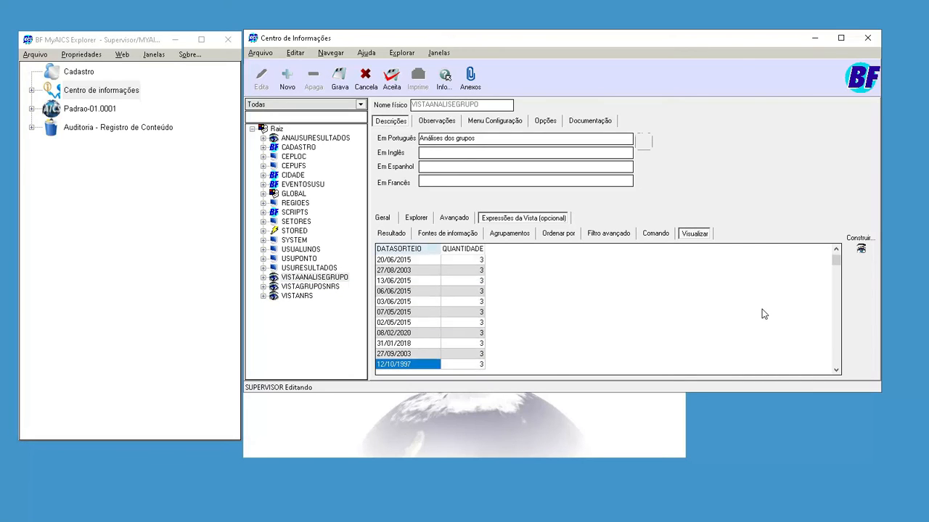
{"action": "key", "text": "Page_Down"}
{"action": "key", "text": "Page_Down"}
{"action": "key", "text": "Page_Down"}
{"action": "key", "text": "Page_Down"}
{"action": "key", "text": "Page_Down"}
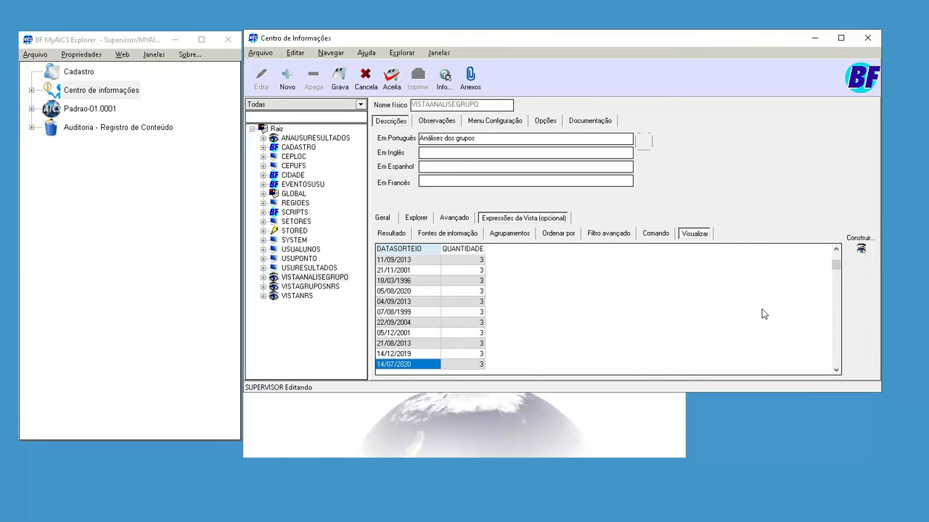
{"action": "key", "text": "Page_Down"}
{"action": "key", "text": "Page_Down"}
{"action": "key", "text": "Page_Down"}
{"action": "key", "text": "Page_Down"}
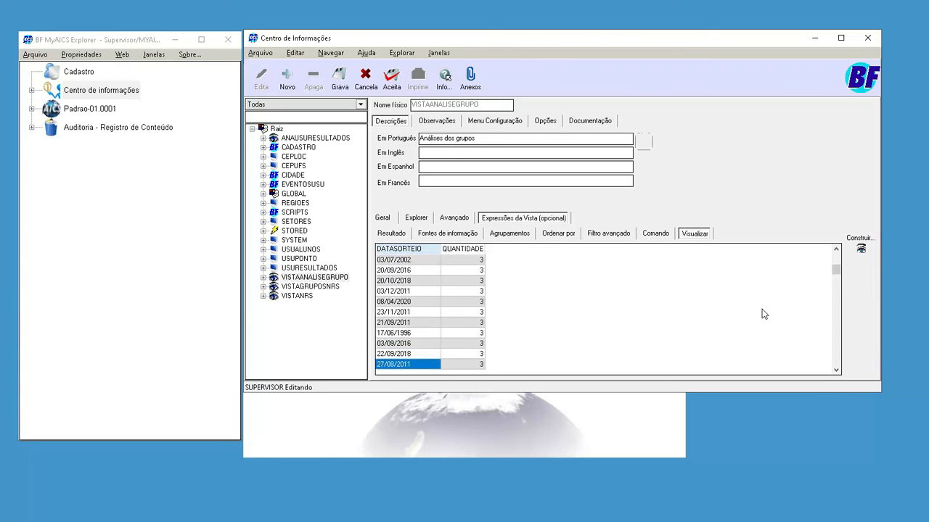
{"action": "key", "text": "Page_Down"}
{"action": "key", "text": "Page_Down"}
{"action": "key", "text": "Page_Down"}
{"action": "key", "text": "Page_Down"}
{"action": "key", "text": "Page_Down"}
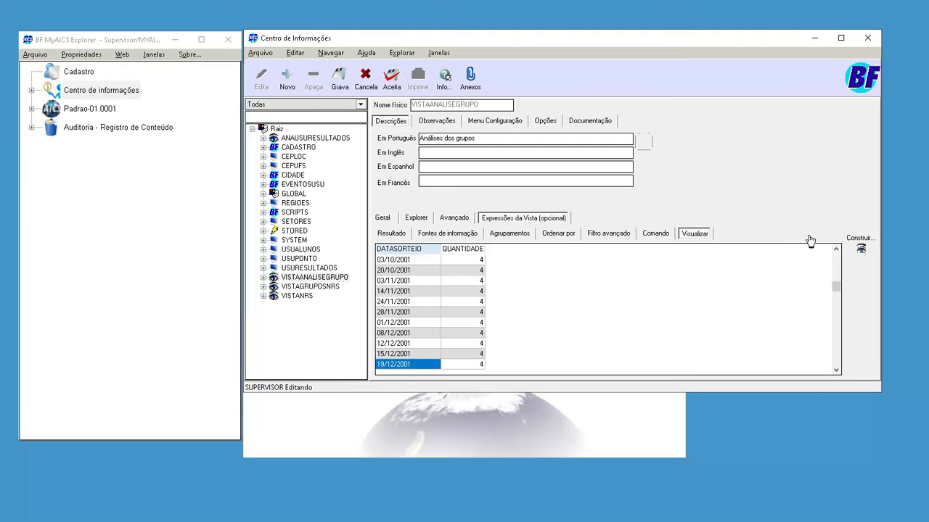
- Copy the view's complete generated select command and use it to replace VISTAGRUPOSNRS as the information source
{"action": "left_click", "coordinate": [840, 239]}
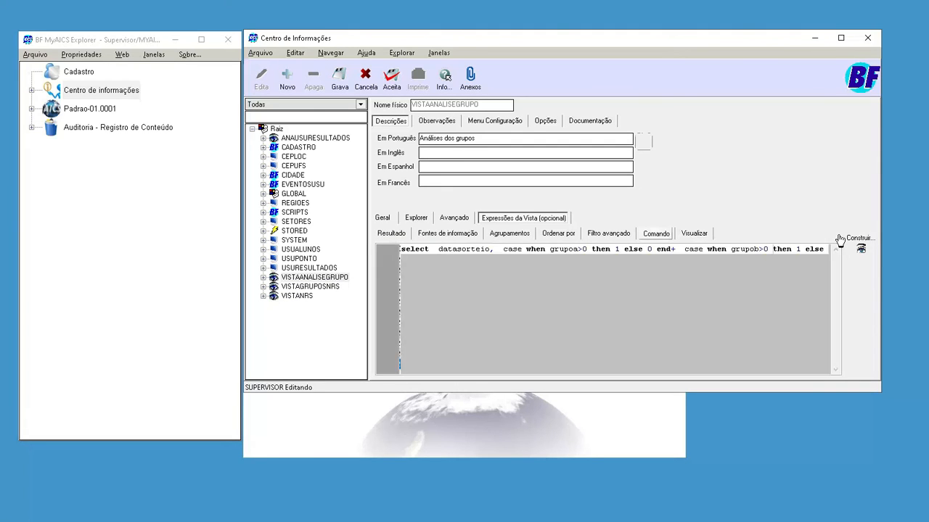
{"action": "key", "text": "ctrl+a"}
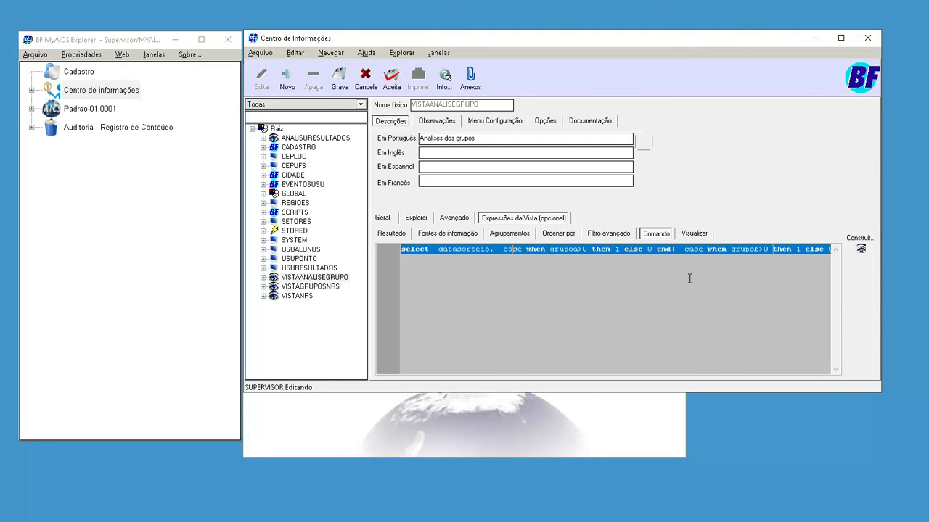
{"action": "left_click", "coordinate": [448, 233]}
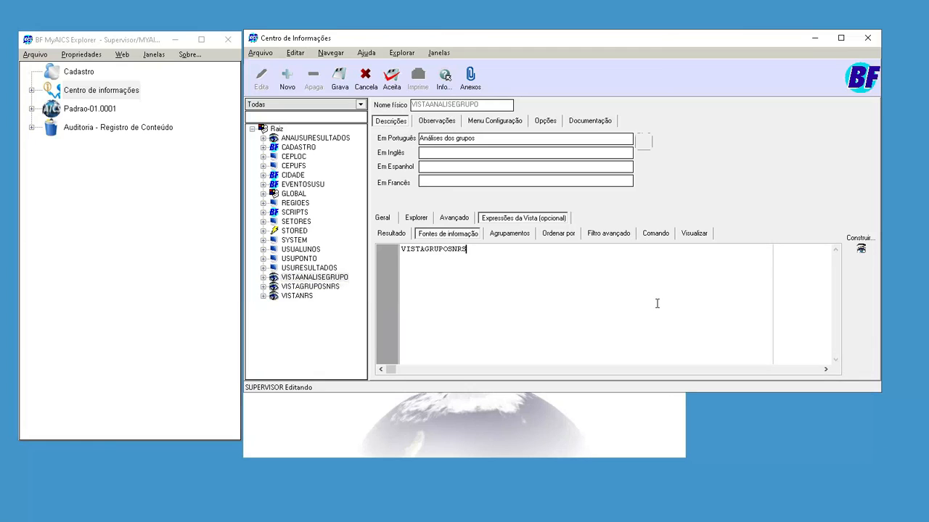
{"action": "key", "text": "ctrl+a"}
{"action": "key", "text": "Delete"}
{"action": "key", "text": "ctrl+v"}
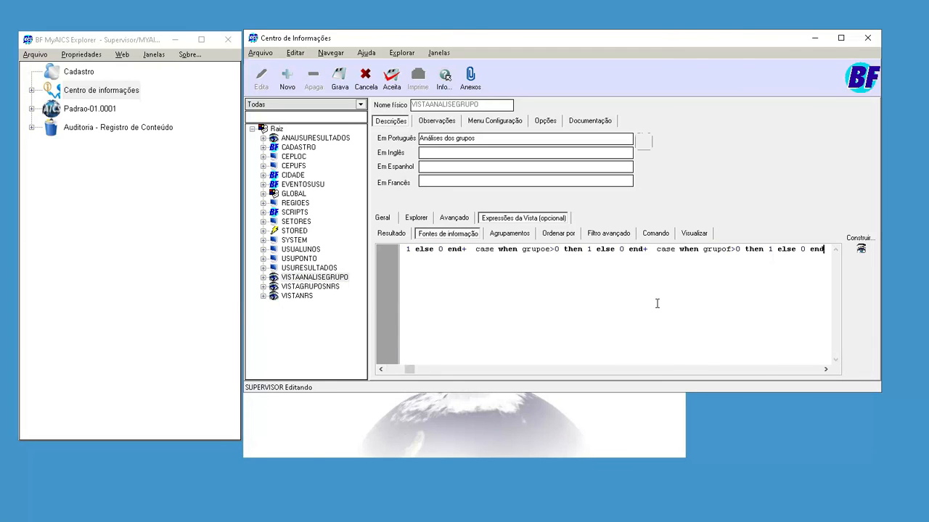
- Enclose the pasted select in parentheses as a subquery and alias it as origem
{"action": "key", "text": "Return"}
{"action": "type", "text": "orif"}
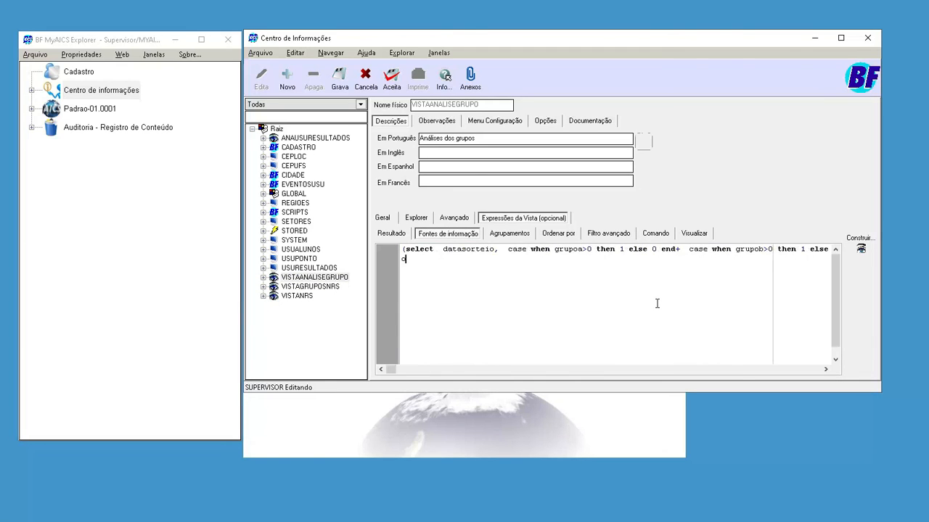
{"action": "type", "text": "em"}
{"action": "key", "text": "Left"}
{"action": "key", "text": "Left"}
{"action": "key", "text": "shift+Left"}
{"action": "type", "text": "g"}
- Remove datasorteio and the case sum from the view's result expression, keeping only the quantidade column
{"action": "left_click", "coordinate": [394, 235]}
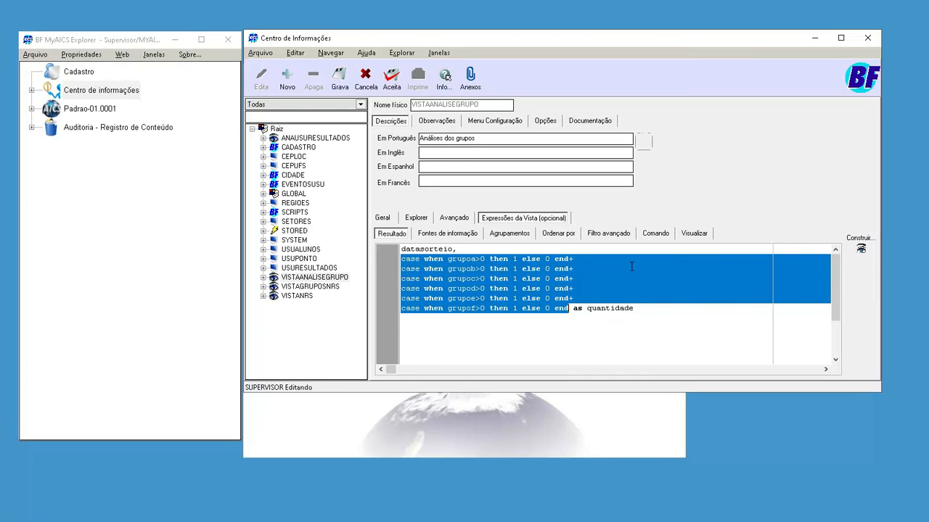
{"action": "key", "text": "ctrl+a"}
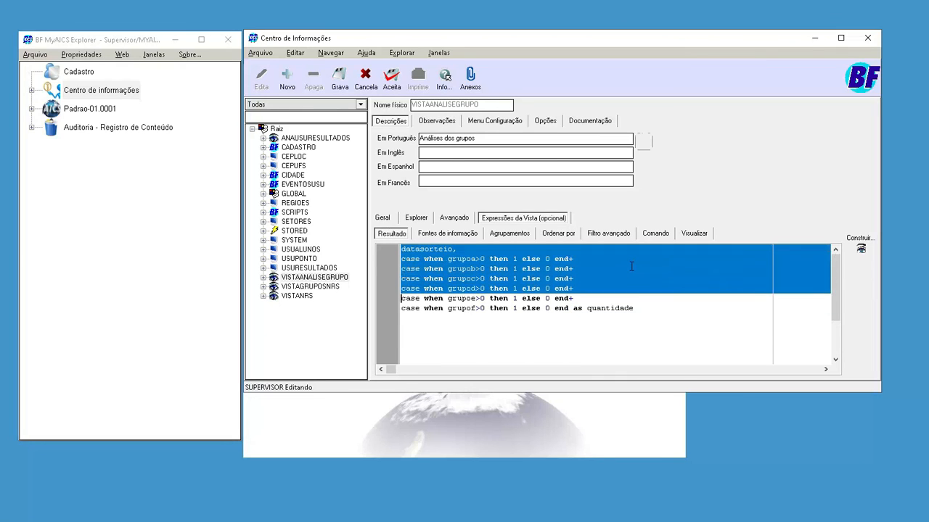
{"action": "key", "text": "ctrl+shift+Left"}
{"action": "key", "text": "BackSpace"}
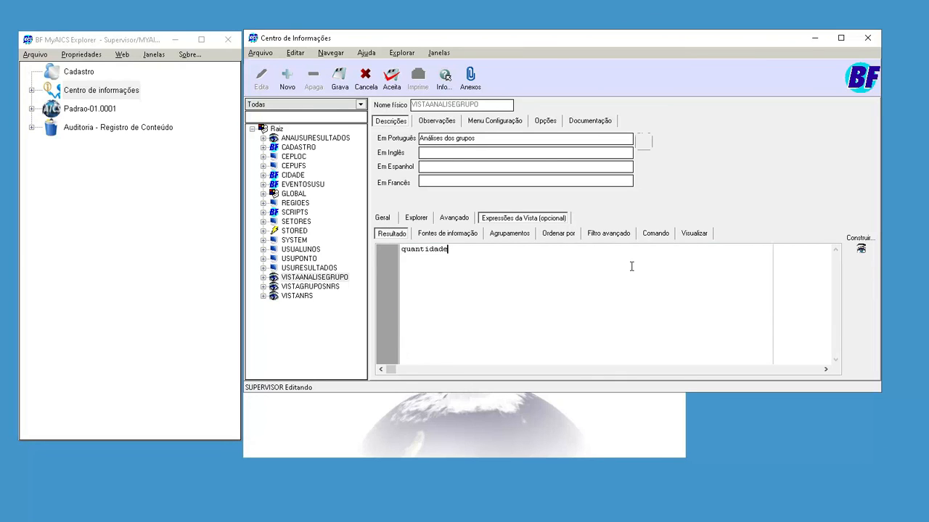
- Add count(*) as ocorrencia after quantidade in the view's result columns
{"action": "type", "text": ", count(*) r"}
{"action": "key", "text": "BackSpace"}
{"action": "type", "text": "as mocorrencia"}
{"action": "key", "text": "ctrl+Left"}
{"action": "key", "text": "Delete"}
{"action": "key", "text": "Home"}
- Group the view by quantidade and try to preview all its data
{"action": "left_click", "coordinate": [695, 237]}
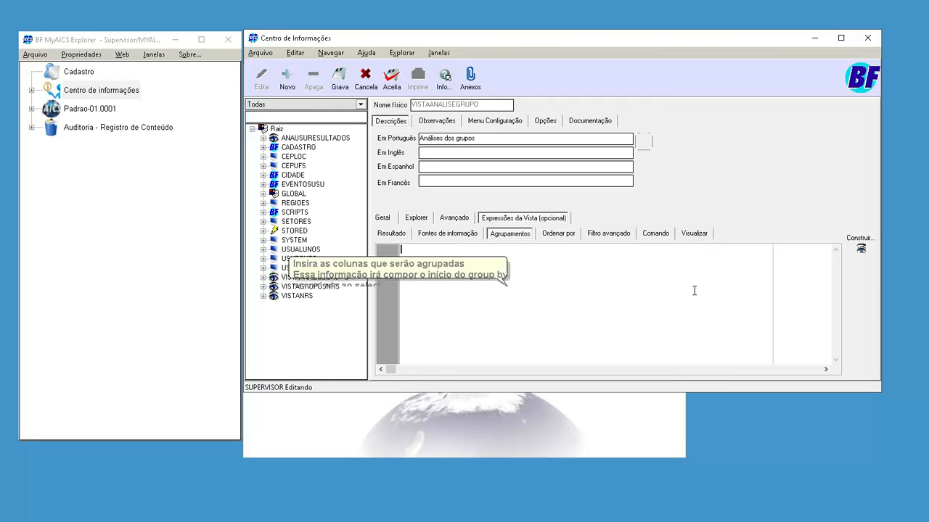
{"action": "type", "text": "quantidade"}
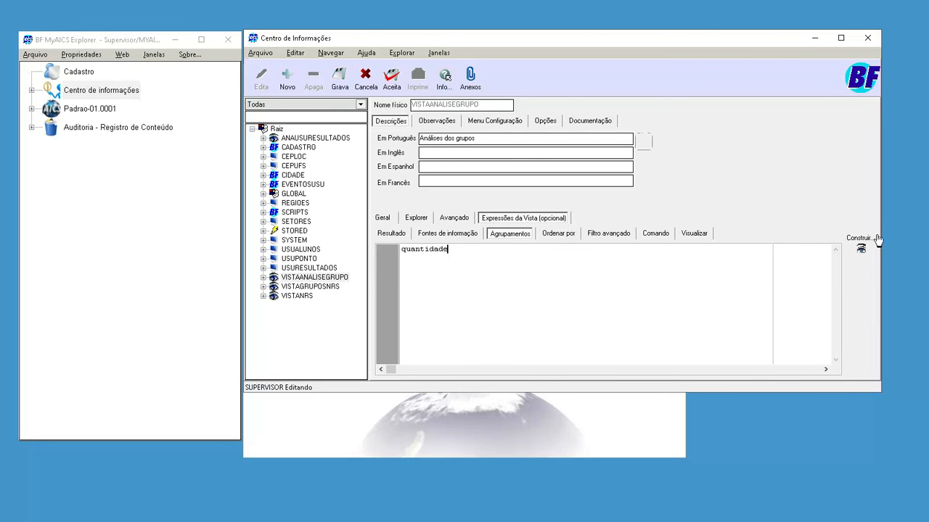
{"action": "left_click", "coordinate": [694, 232]}
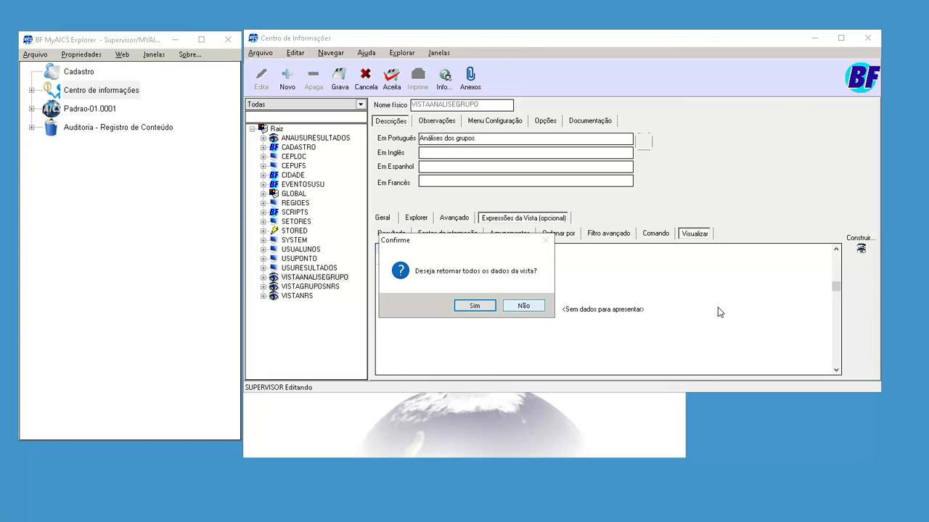
{"action": "key", "text": "Left"}
{"action": "key", "text": "Return"}
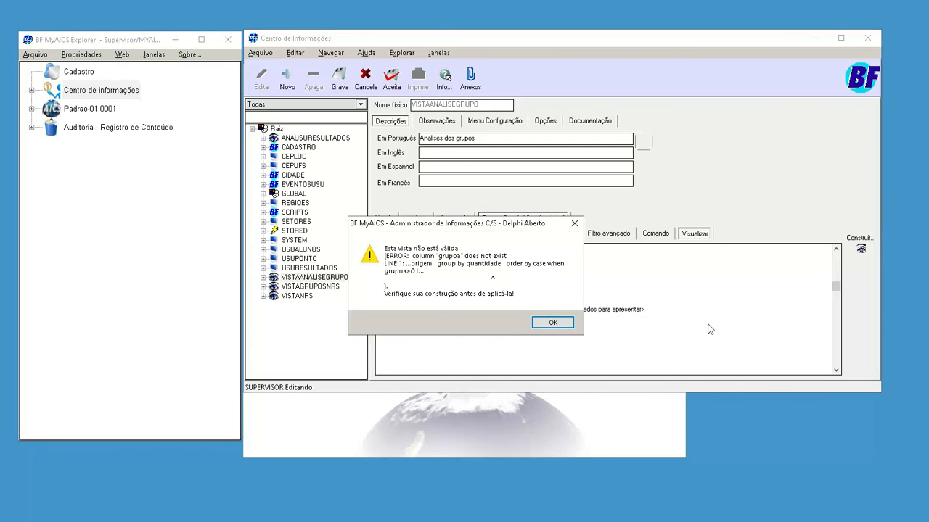
{"action": "key", "text": "Return"}
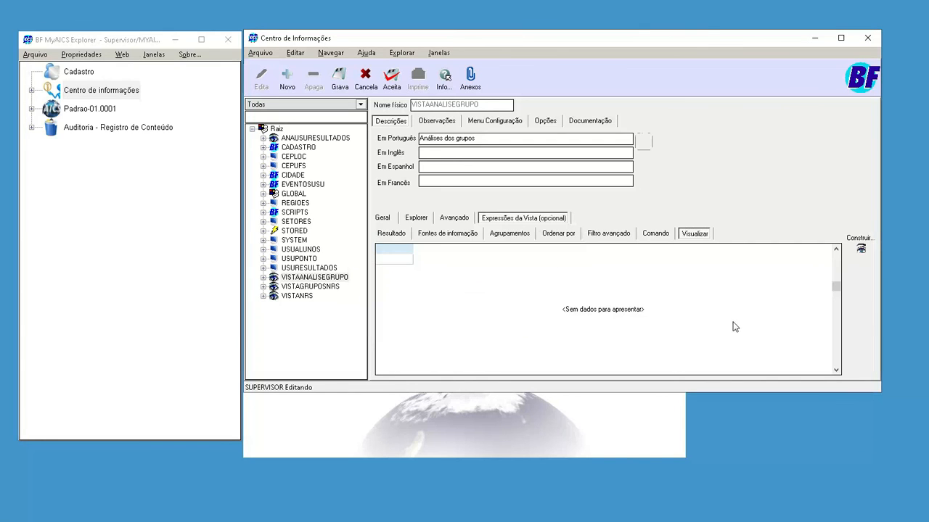
- Delete the case sum from the view's ordering expression and preview all the grouped data
{"action": "left_click", "coordinate": [510, 234]}
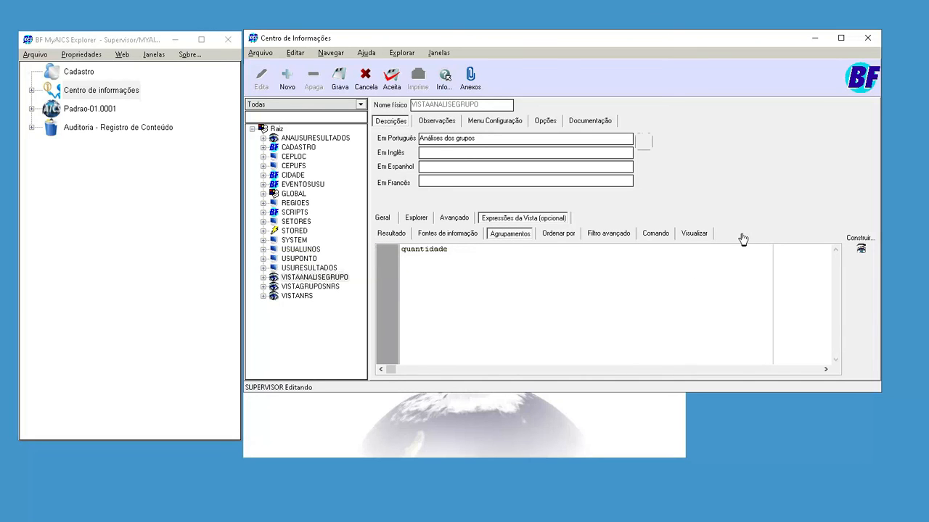
{"action": "left_click", "coordinate": [558, 233]}
{"action": "left_click_drag", "start_coordinate": [684, 303], "coordinate": [638, 249]}
{"action": "key", "text": "Delete"}
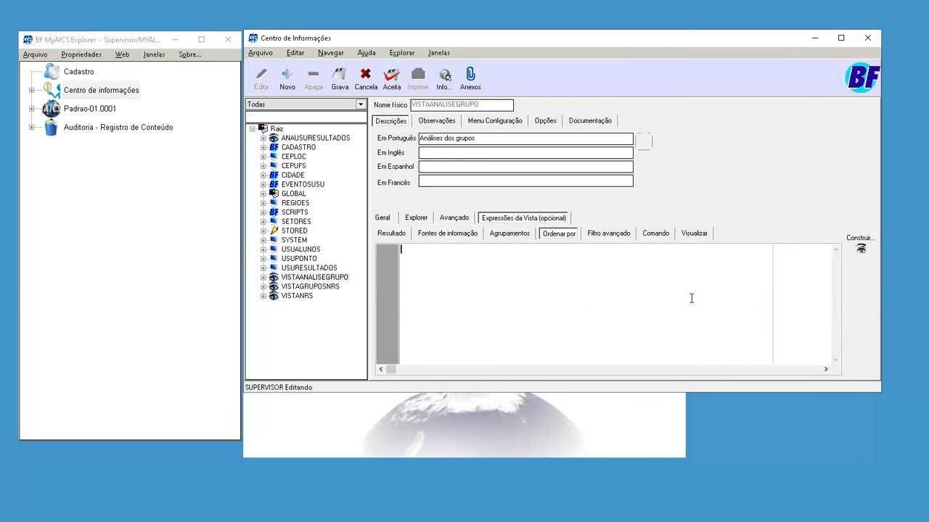
{"action": "left_click", "coordinate": [862, 247]}
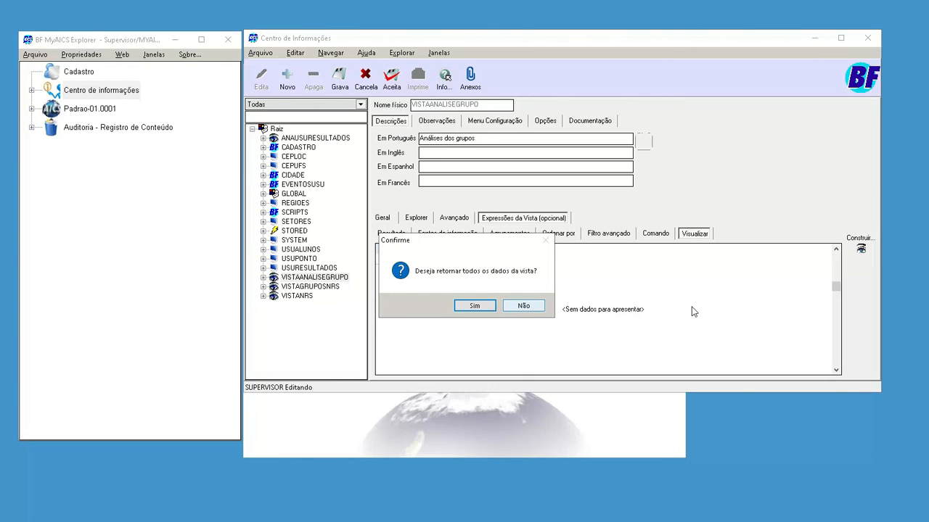
{"action": "key", "text": "Return"}
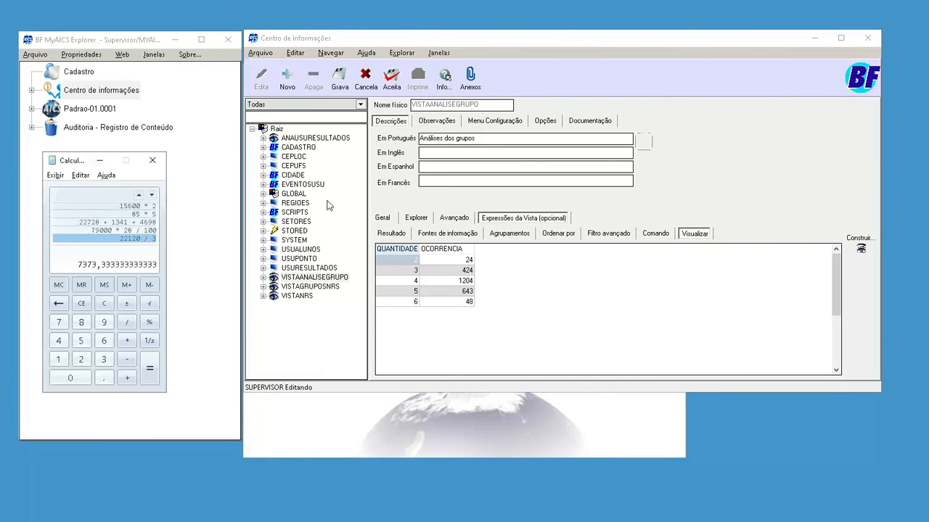
- Divide 1204 by 24 in the calculator to compare the occurrences of quantities 4 and 2
{"action": "type", "text": "1204 /"}
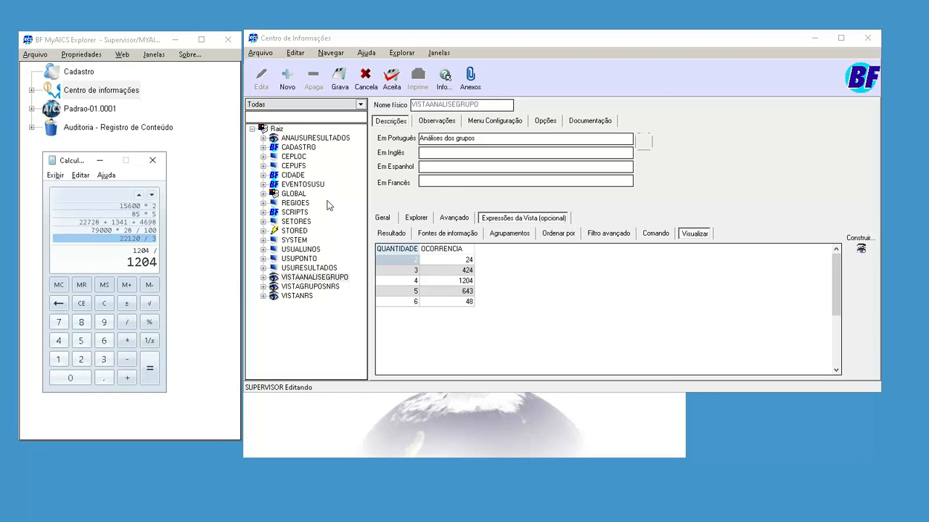
{"action": "type", "text": " 24"}
{"action": "key", "text": "Return"}
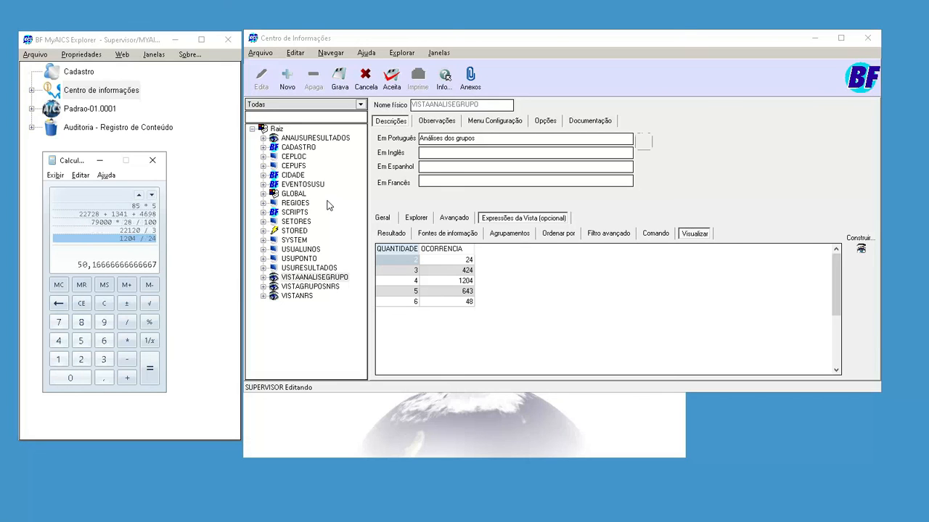